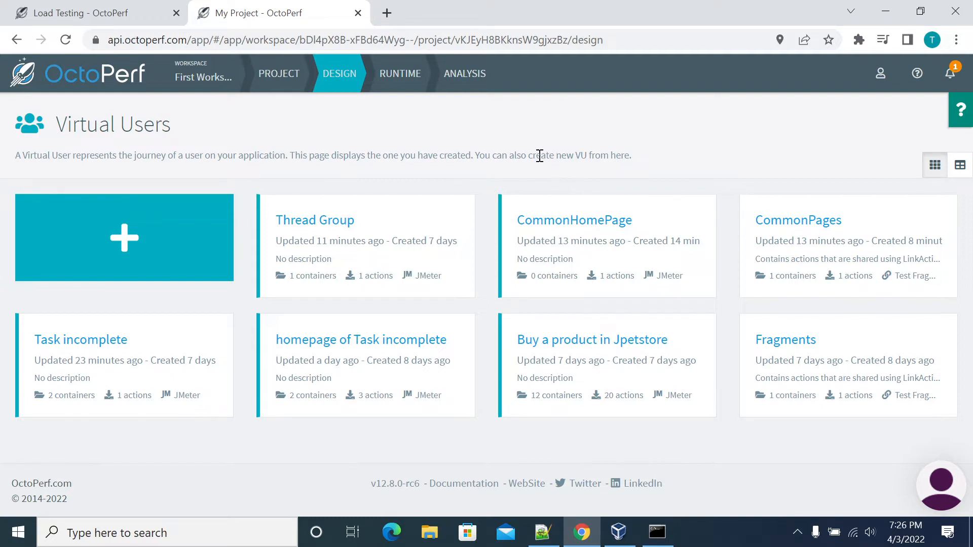
# Open the "homepage of Task incomplete" virtual user and go to its SLA profiles configuration.
pyautogui.moveTo(620, 215)
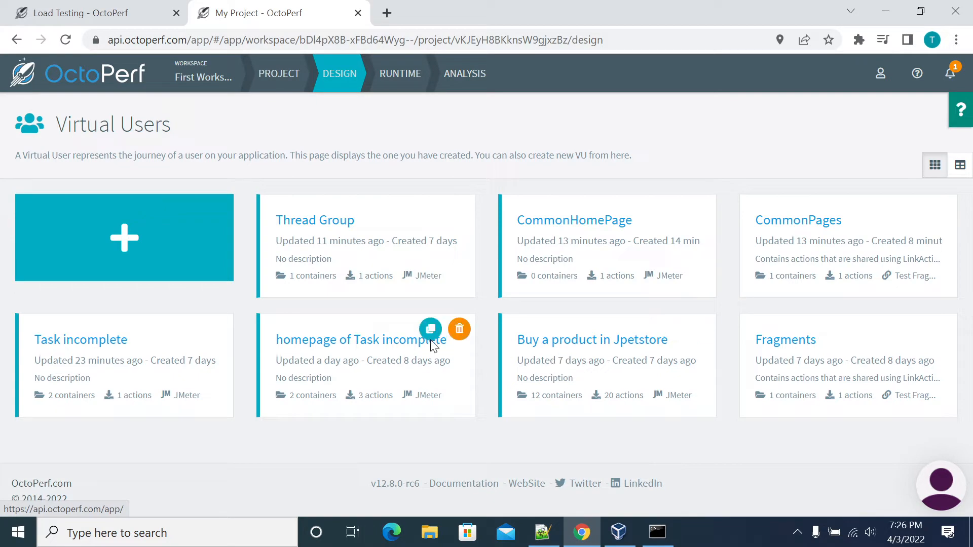
pyautogui.click(330, 351)
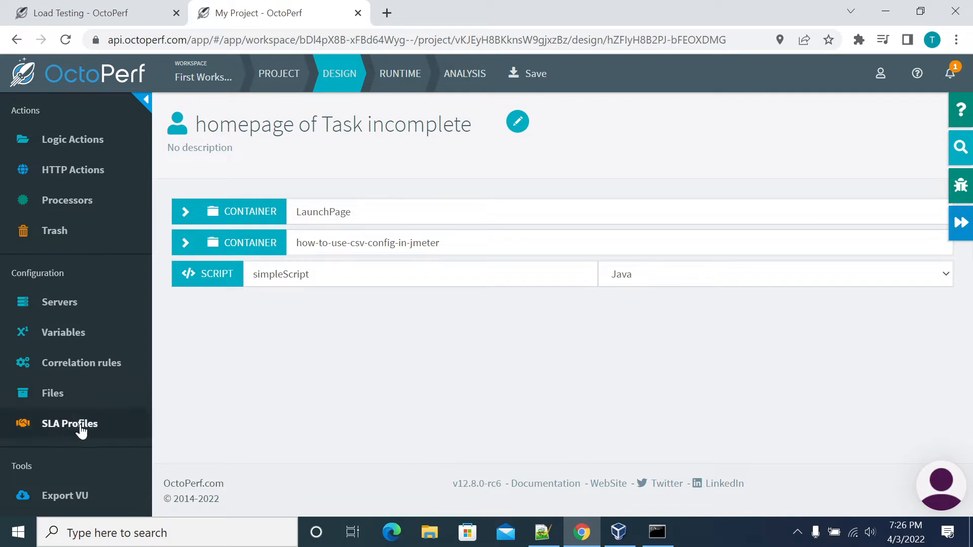
pyautogui.click(64, 431)
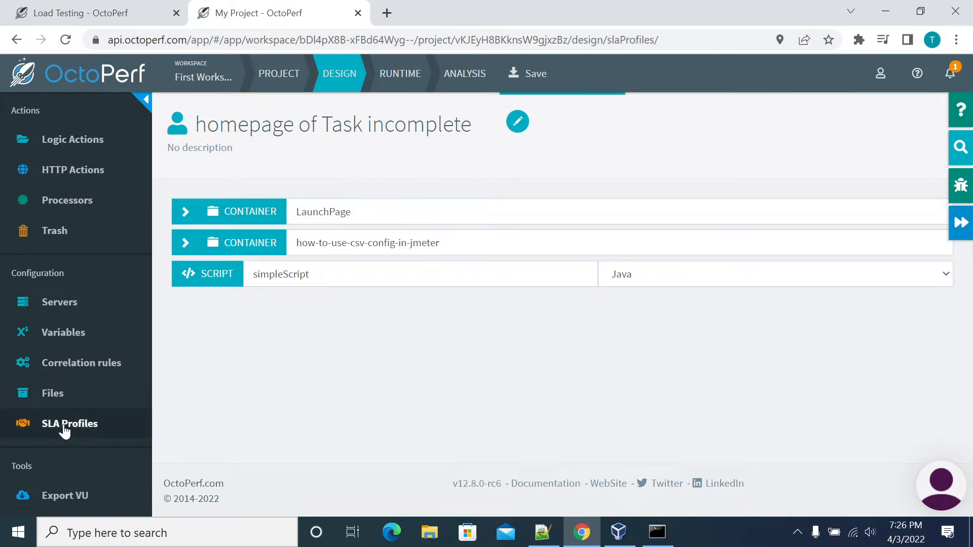
pyautogui.scroll(-1, 147, 375)
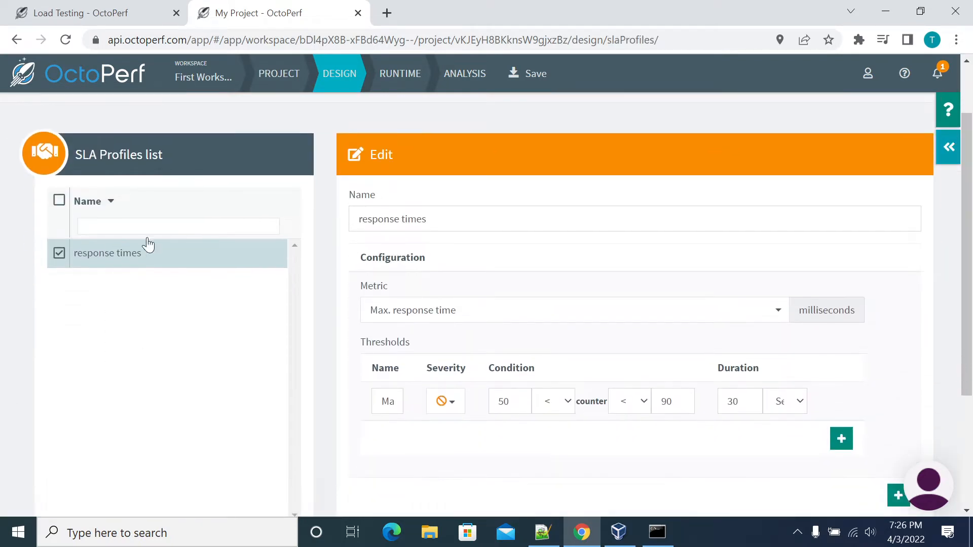
# Examine the metric, severity, condition and duration configured in the existing "response times" SLA profile.
pyautogui.click(75, 254)
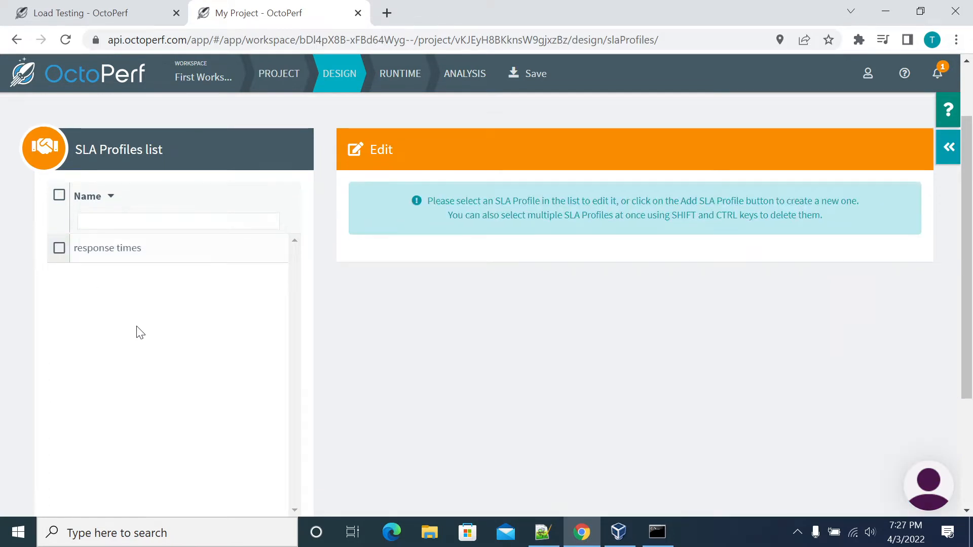
pyautogui.scroll(-2, 226, 303)
pyautogui.scroll(3, 276, 293)
pyautogui.click(158, 328)
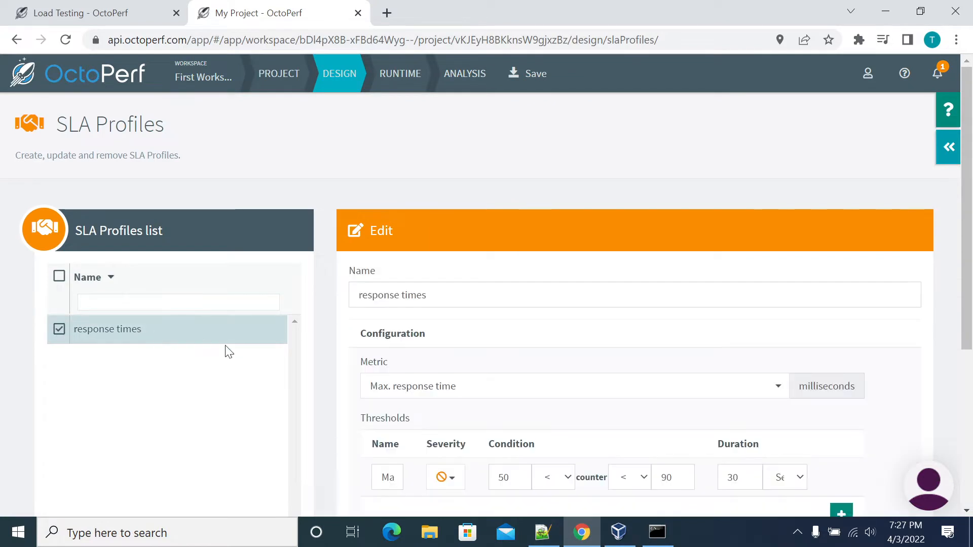
pyautogui.scroll(-4, 555, 402)
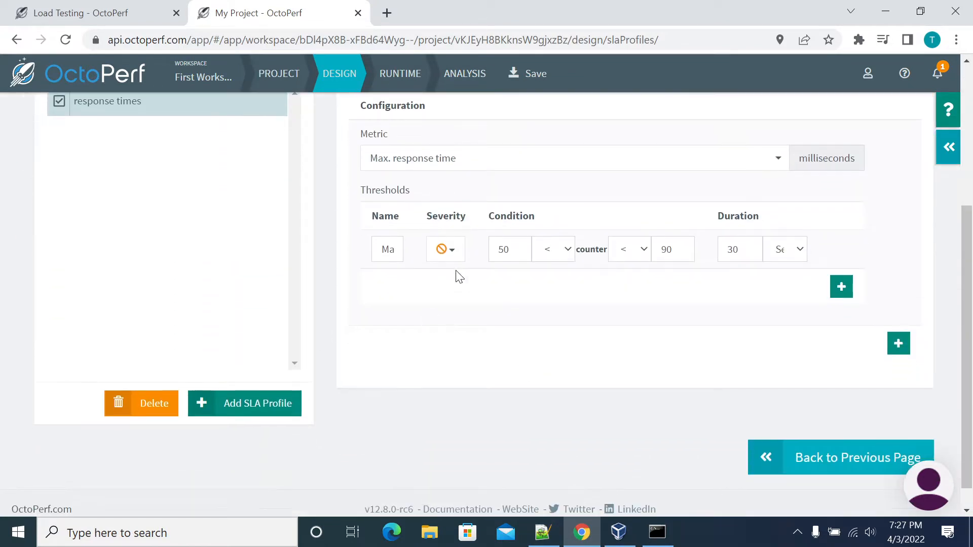
pyautogui.scroll(2, 445, 266)
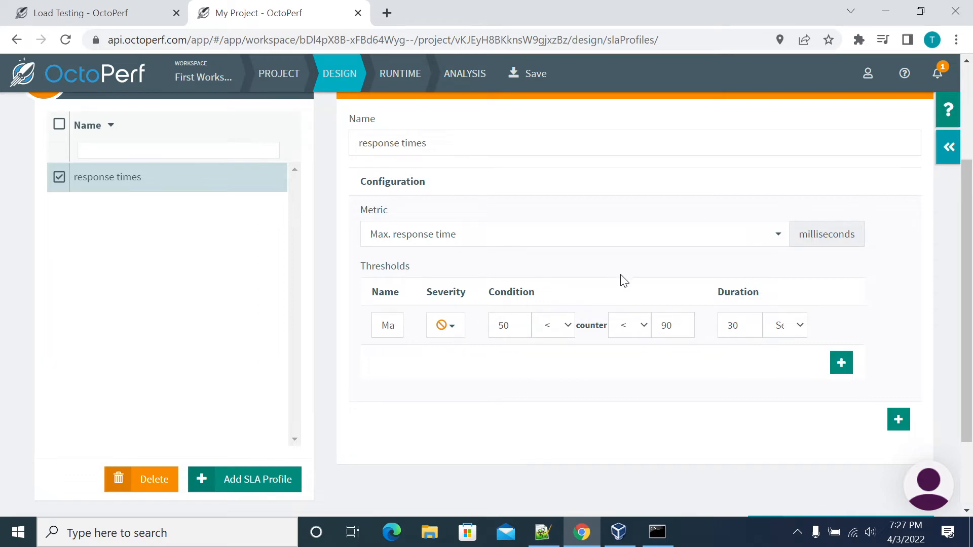
pyautogui.scroll(3, 623, 280)
pyautogui.scroll(-5, 604, 280)
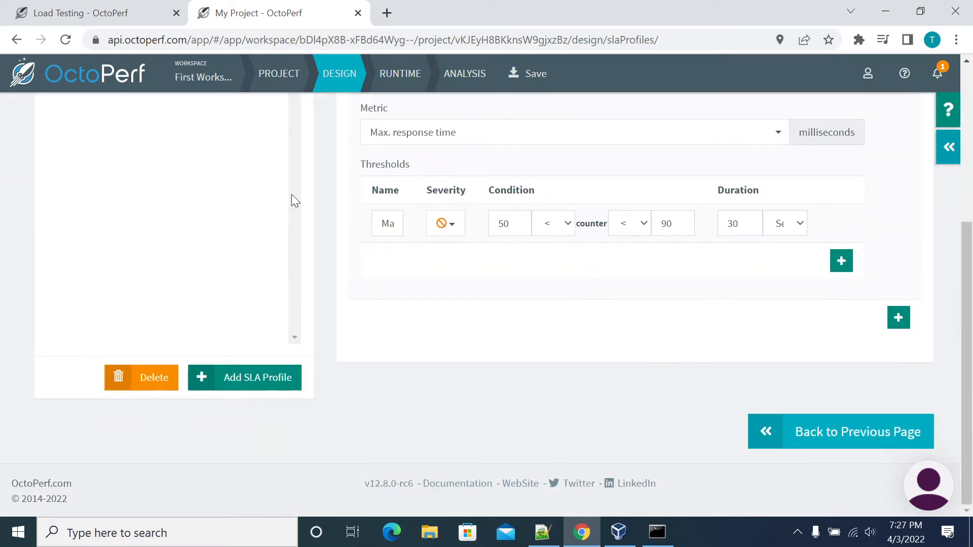
# Add a new SLA profile and keep it selected in the profiles list for editing.
pyautogui.scroll(3, 293, 200)
pyautogui.scroll(-5, 193, 317)
pyautogui.click(250, 376)
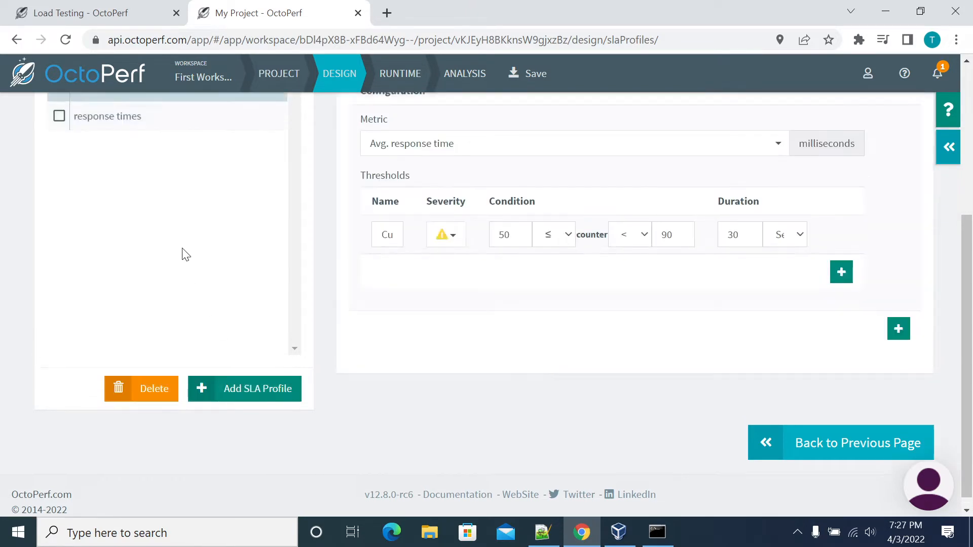
pyautogui.scroll(4, 165, 295)
pyautogui.scroll(-4, 150, 324)
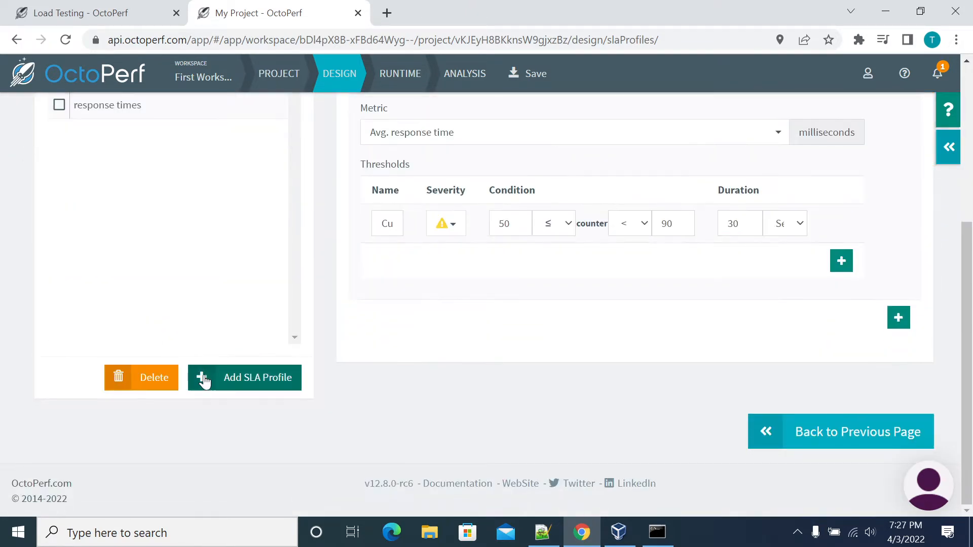
pyautogui.scroll(5, 219, 298)
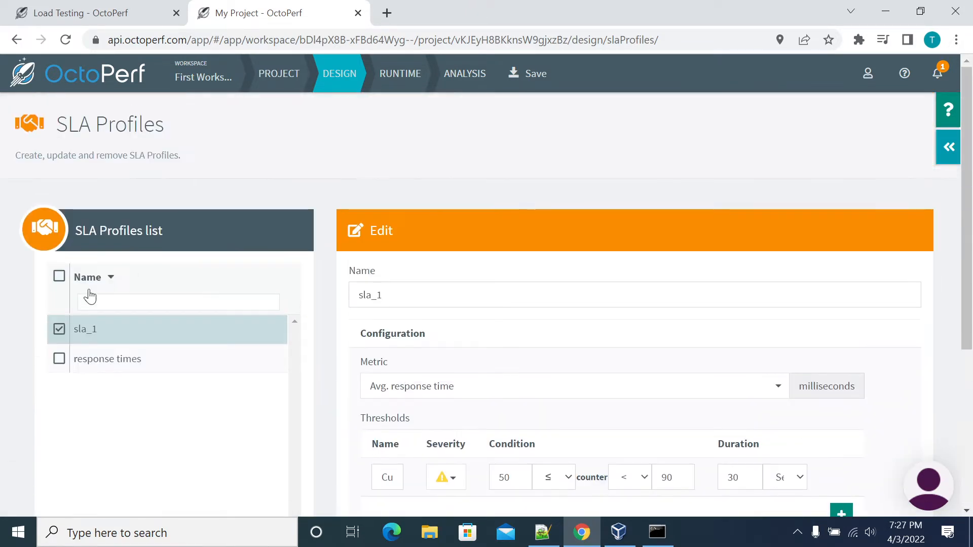
pyautogui.click(109, 333)
pyautogui.click(108, 333)
# Change the new SLA profile's metric to Hits rate.
pyautogui.scroll(-2, 382, 276)
pyautogui.click(772, 323)
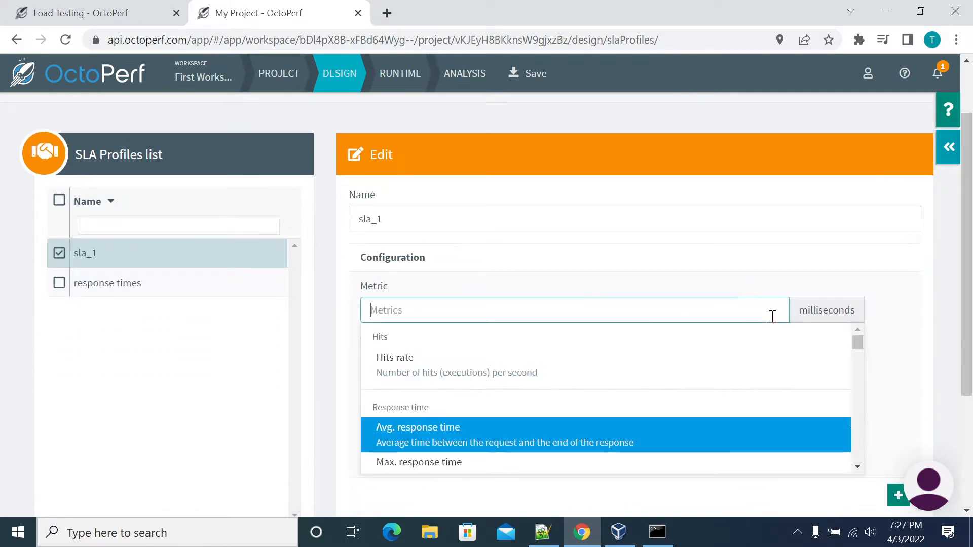
pyautogui.scroll(-2, 451, 427)
pyautogui.scroll(-6, 437, 431)
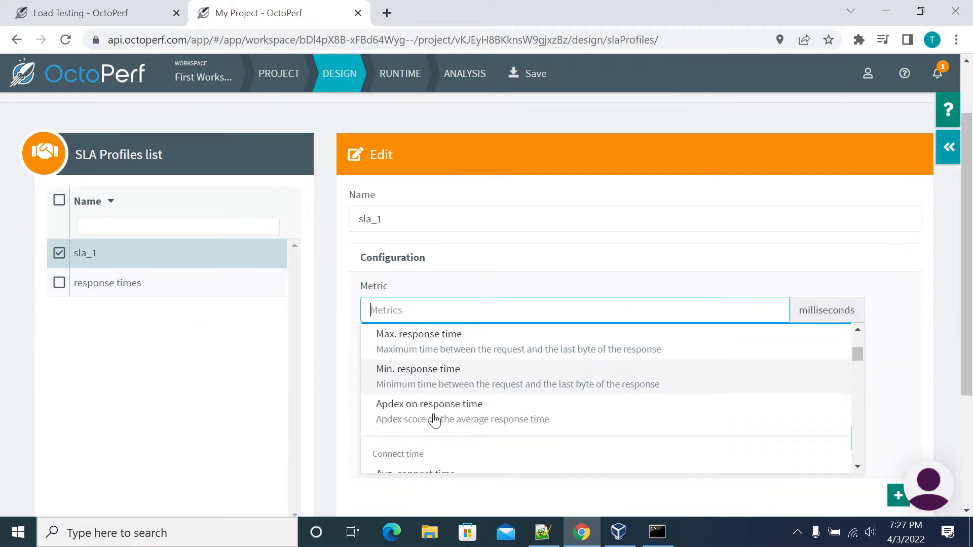
pyautogui.scroll(10, 431, 419)
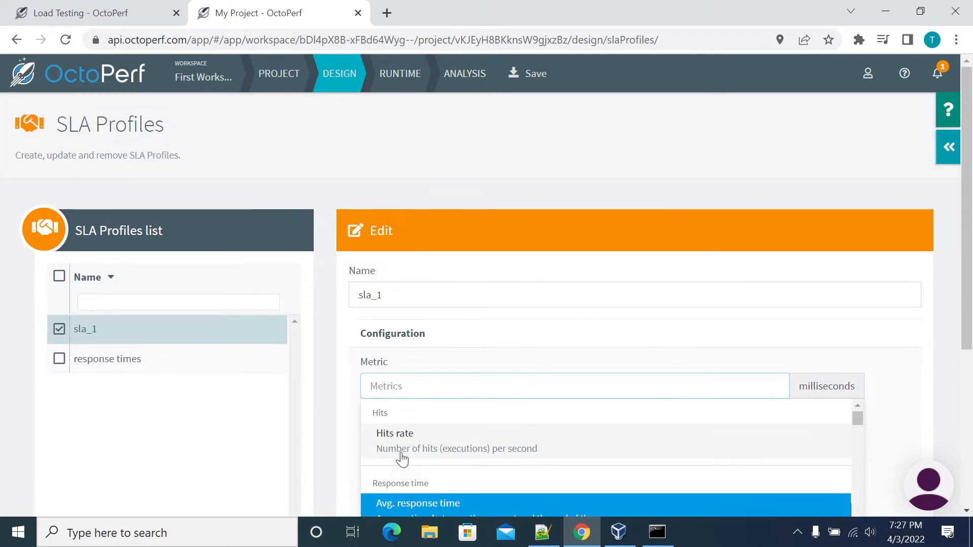
pyautogui.click(402, 454)
# Examine the severity levels, condition operators and duration units available for the new SLA profile's threshold.
pyautogui.scroll(-5, 458, 395)
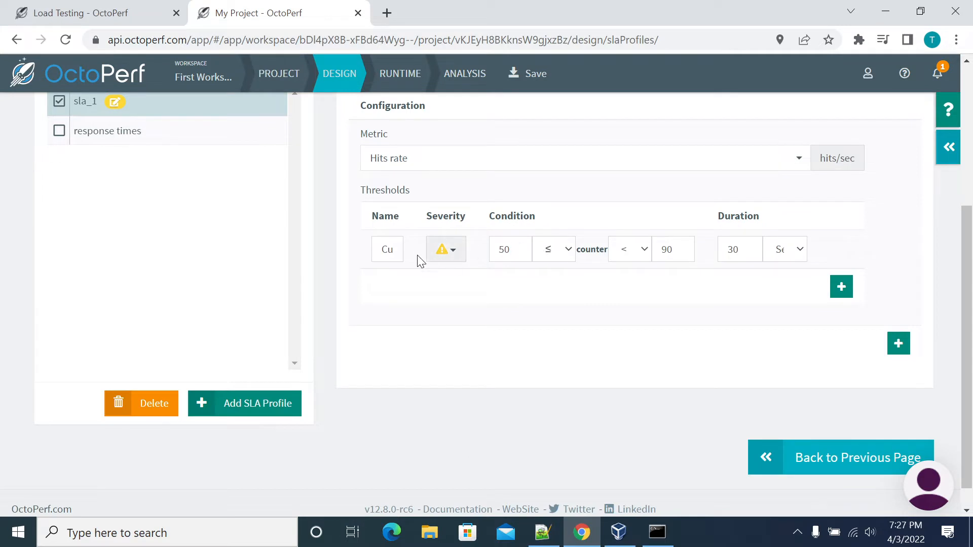
pyautogui.click(461, 258)
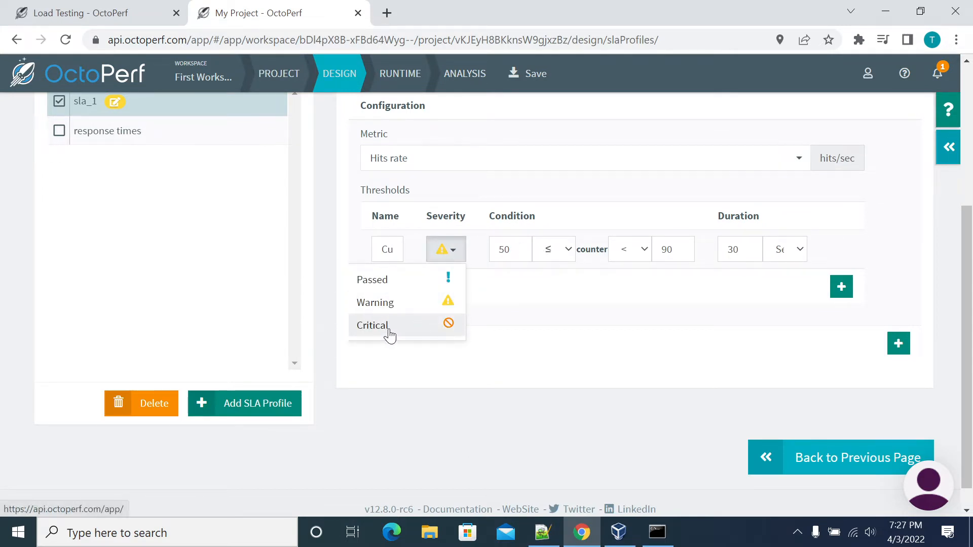
pyautogui.click(521, 247)
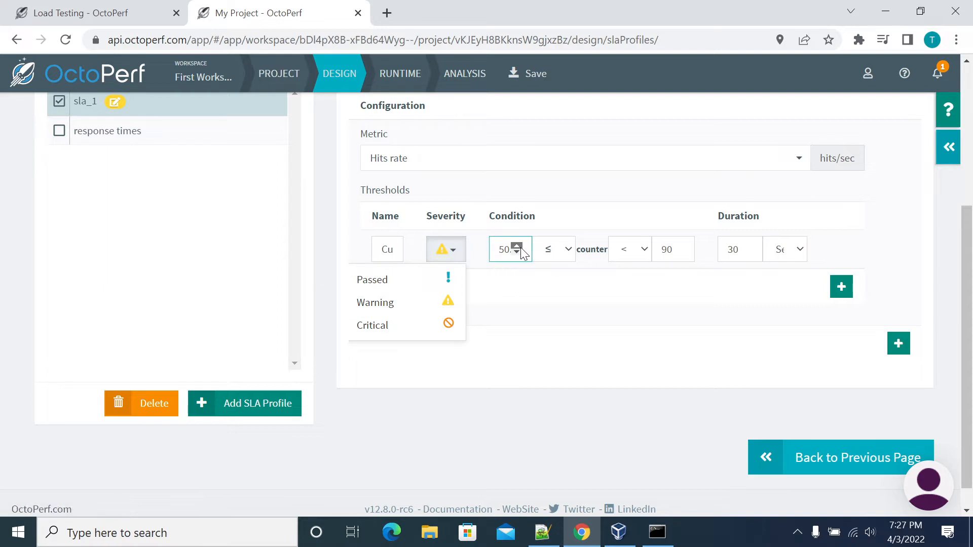
pyautogui.write('.')
pyautogui.click(509, 250)
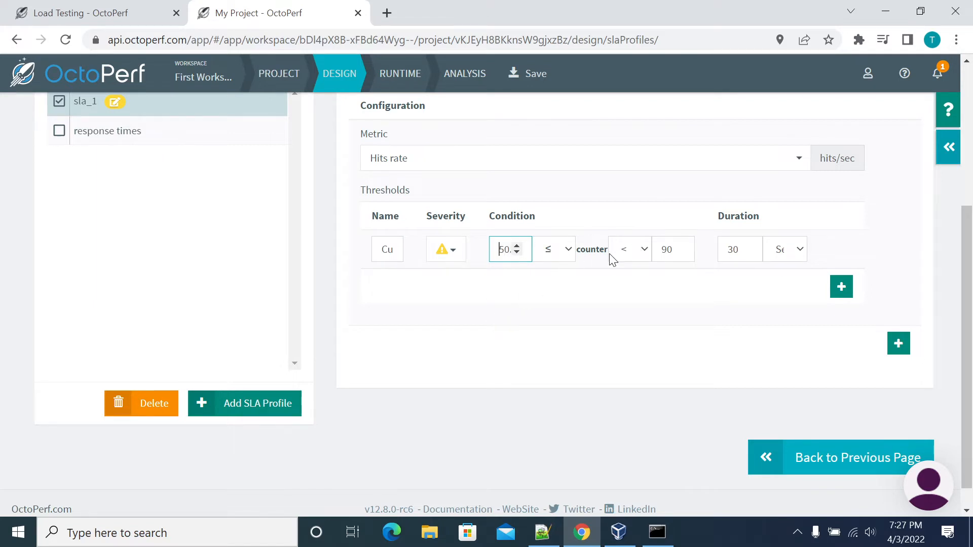
pyautogui.click(639, 250)
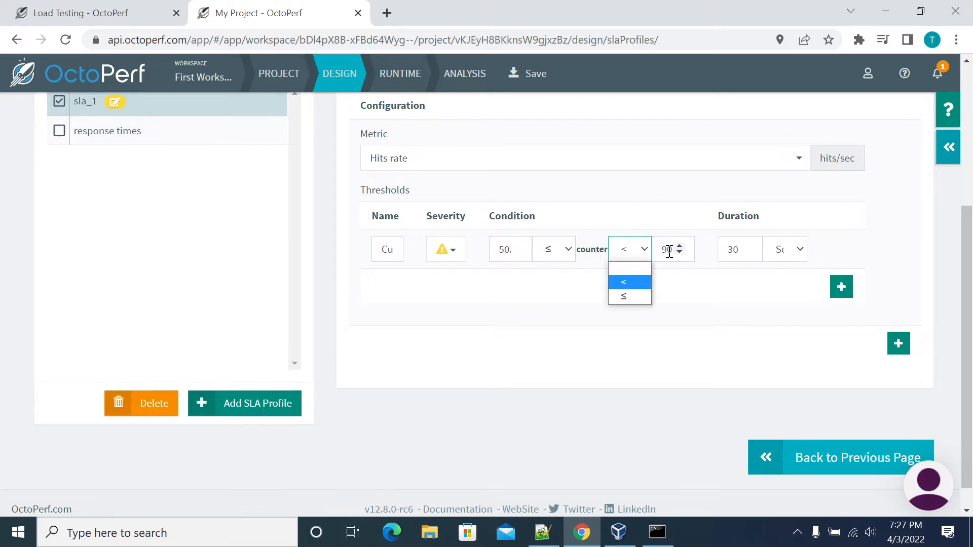
pyautogui.click(762, 299)
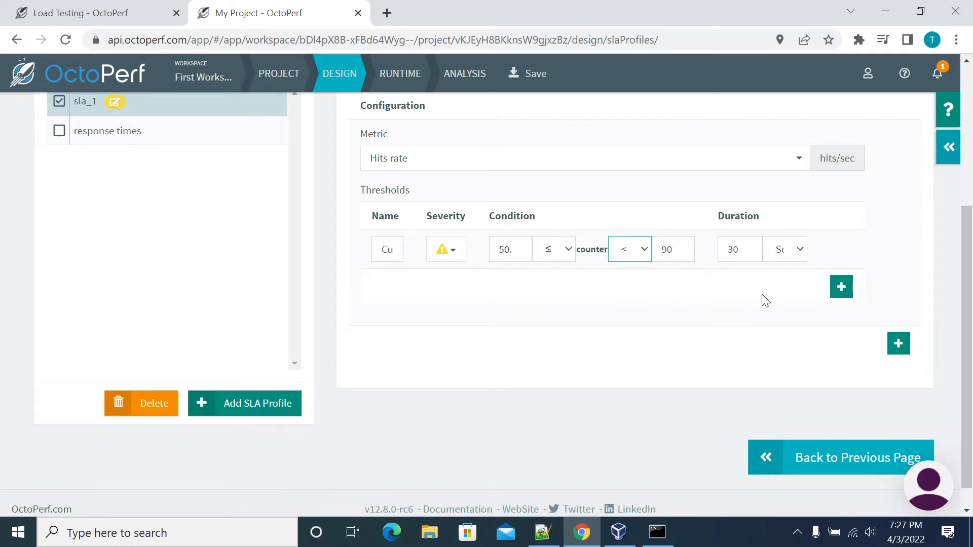
pyautogui.click(800, 250)
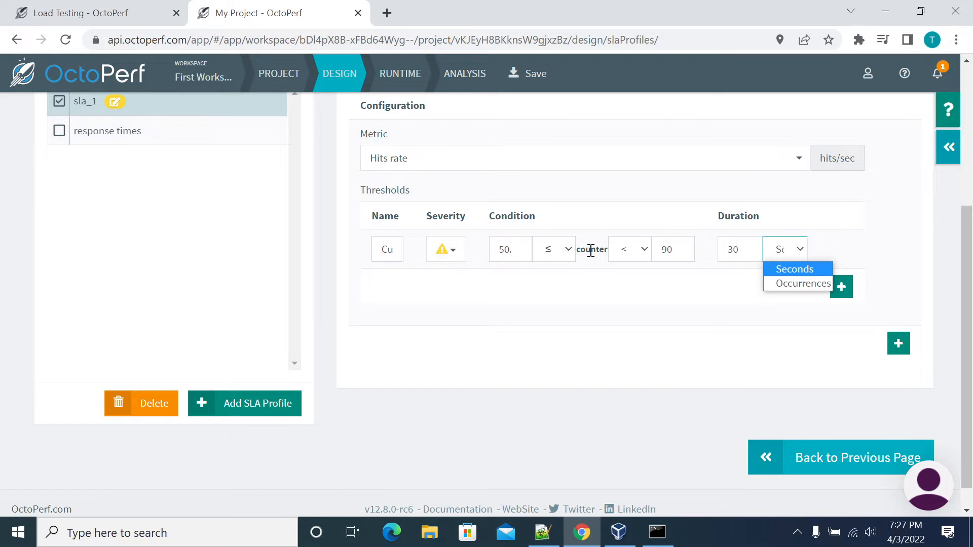
pyautogui.click(734, 249)
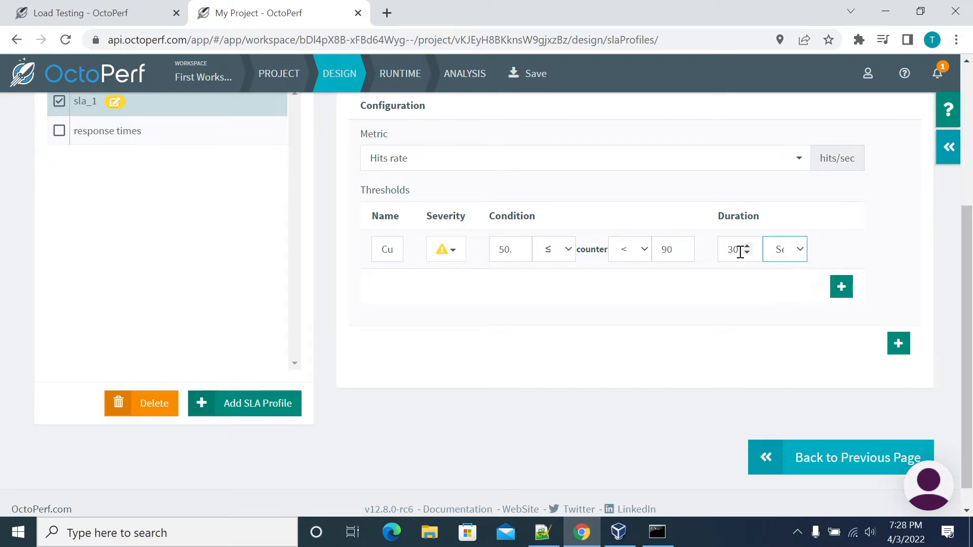
pyautogui.doubleClick(734, 250)
pyautogui.click(448, 249)
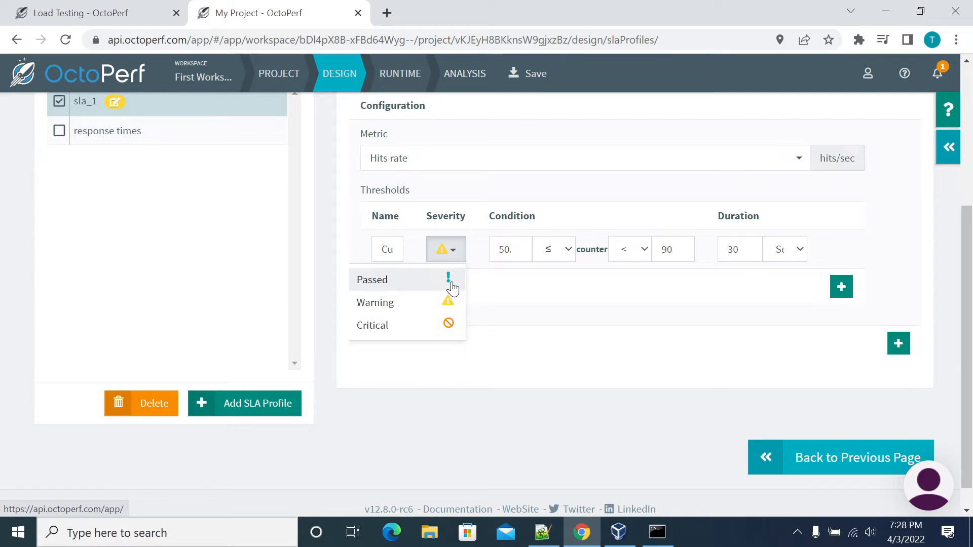
pyautogui.click(586, 332)
# Return to the "homepage of Task incomplete" virtual user and expand its how-to-use-csv-config-in-jmeter container.
pyautogui.scroll(5, 804, 238)
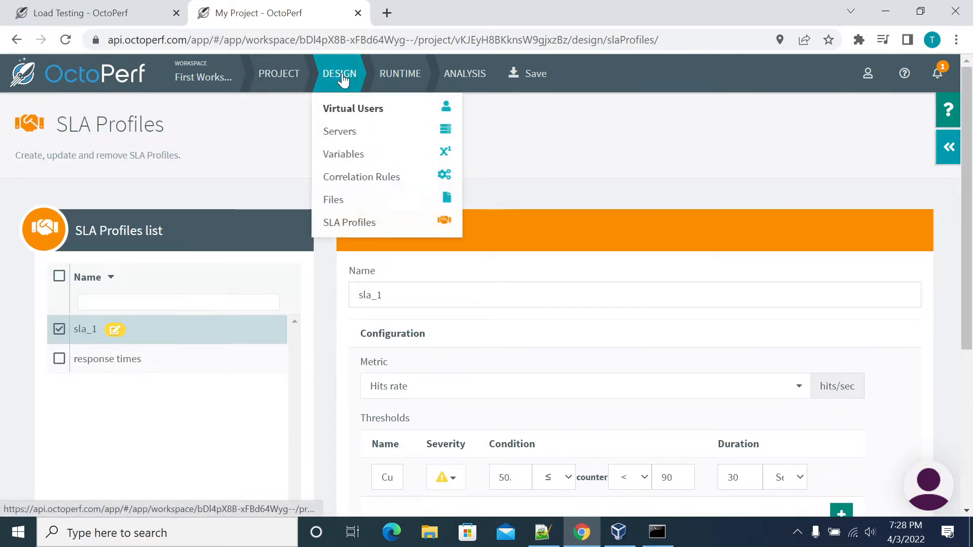
pyautogui.click(345, 108)
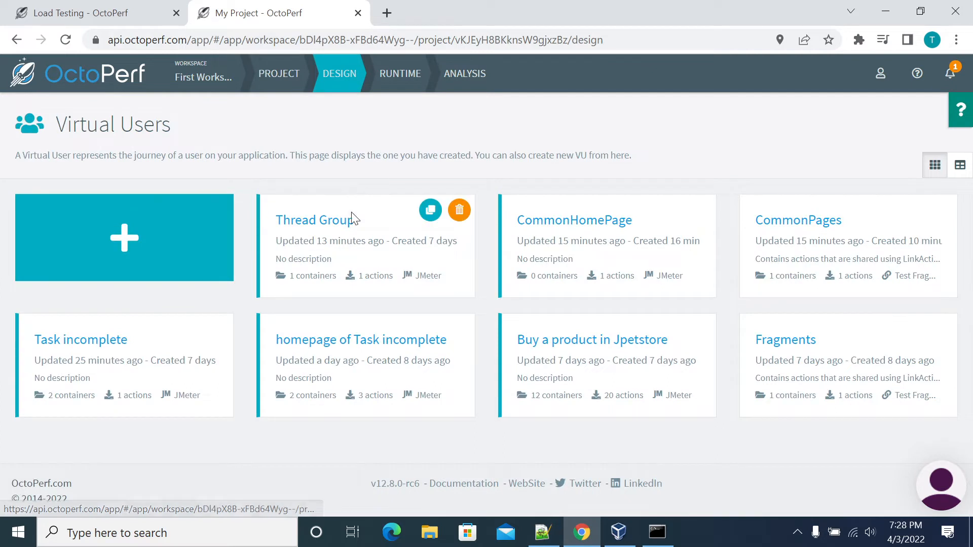
pyautogui.click(326, 341)
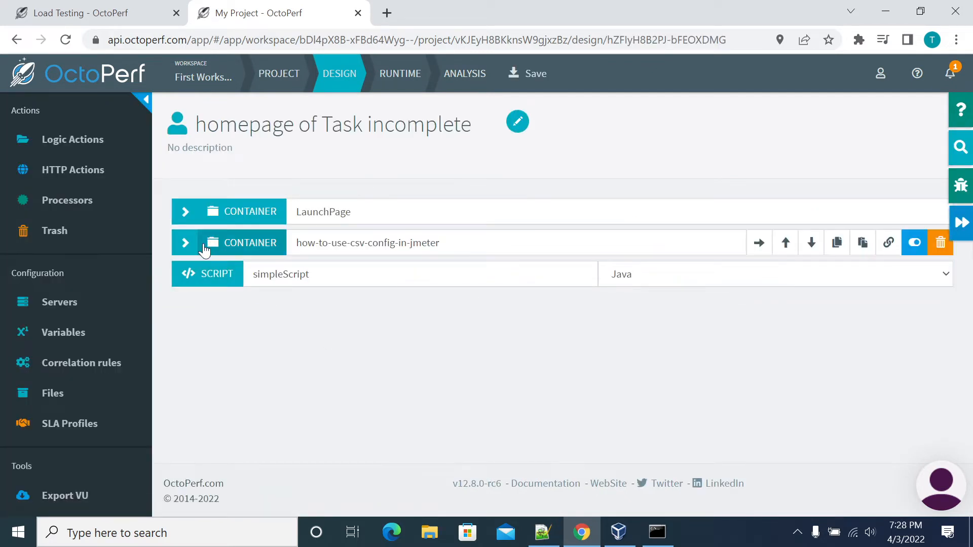
pyautogui.click(181, 245)
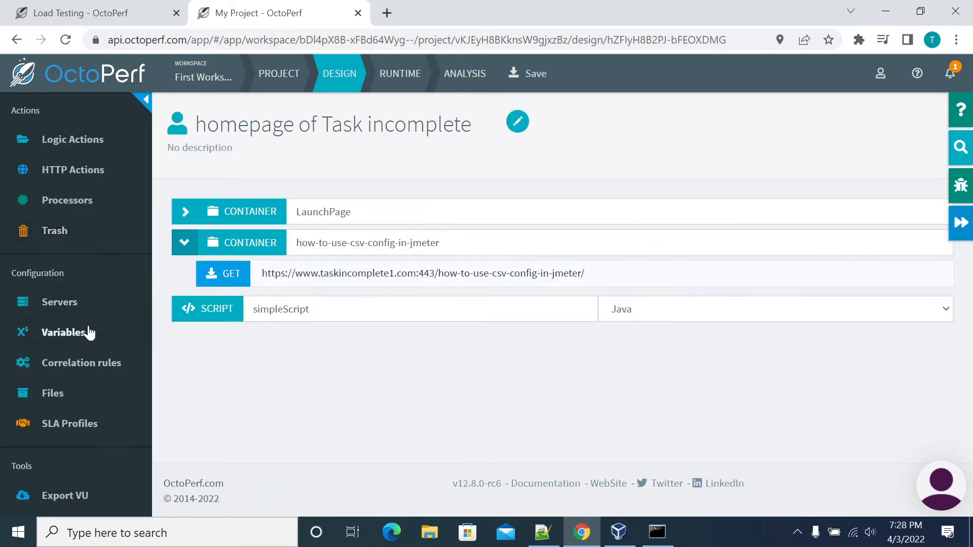
# Add an SLA processor to the virtual user and assign the "response times" profile to it.
pyautogui.click(99, 139)
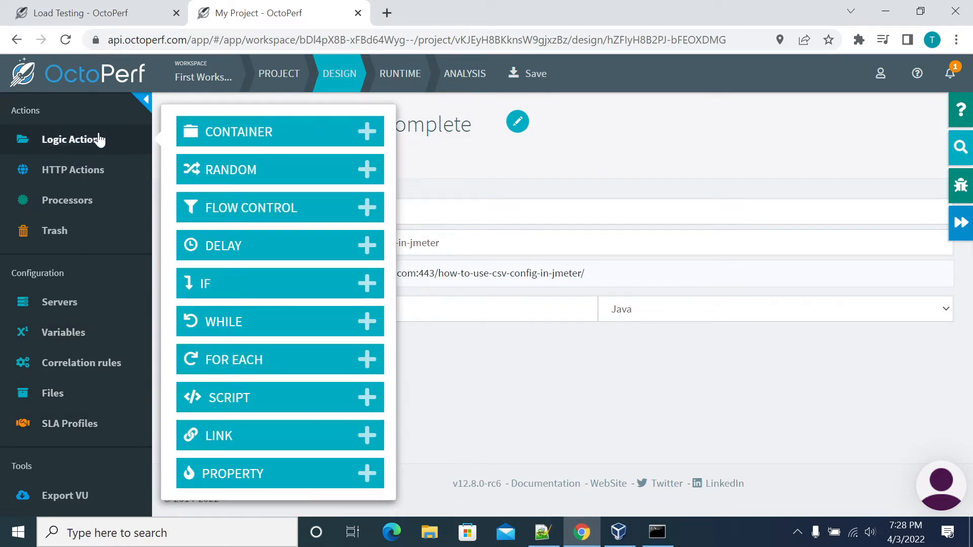
pyautogui.moveTo(87, 206)
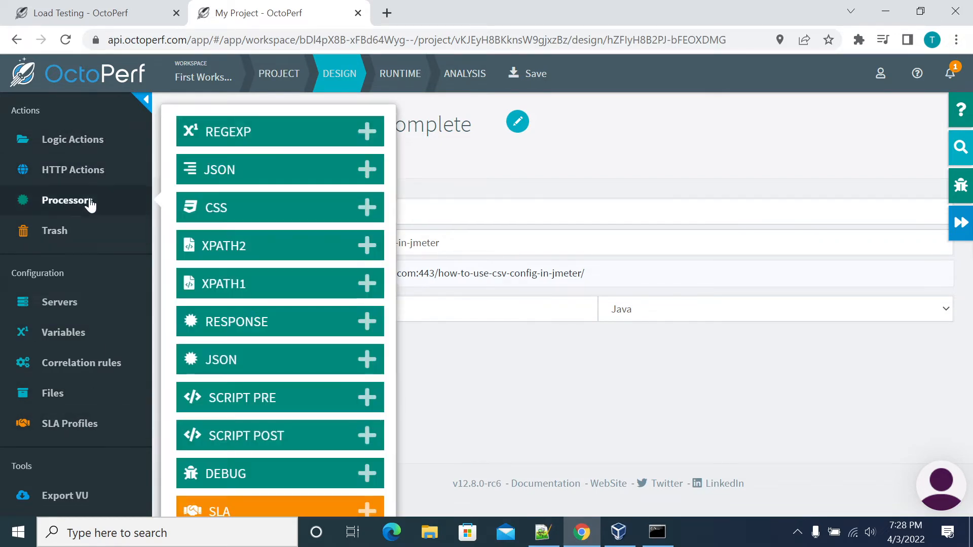
pyautogui.click(368, 513)
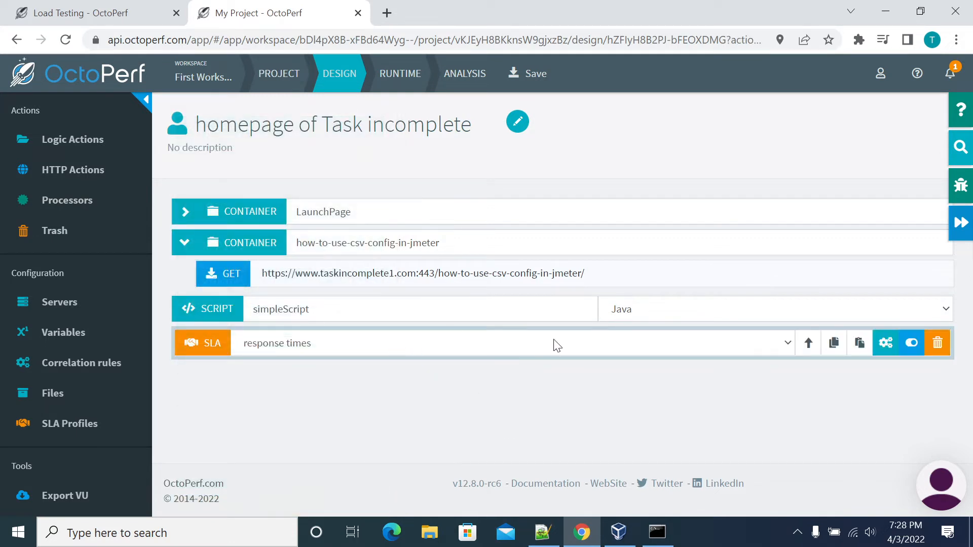
pyautogui.click(789, 344)
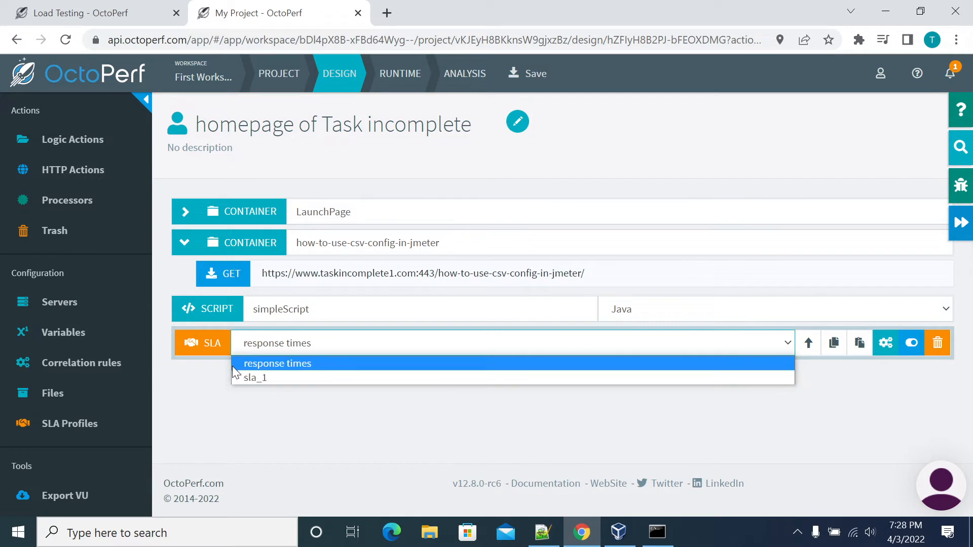
pyautogui.click(260, 364)
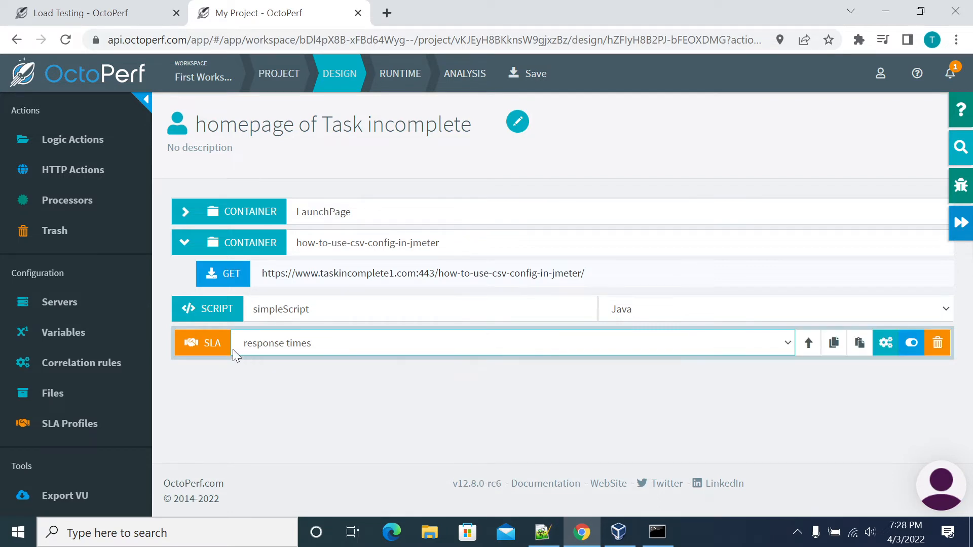
# Move the SLA processor above the script and nest it inside the how-to-use-csv-config-in-jmeter container, below the GET request.
pyautogui.click(809, 345)
pyautogui.moveTo(817, 308)
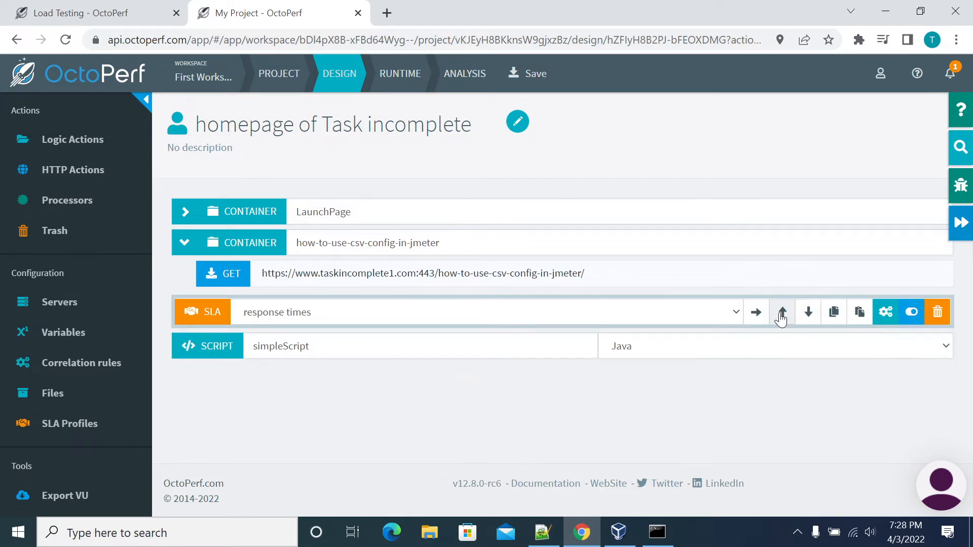
pyautogui.click(756, 311)
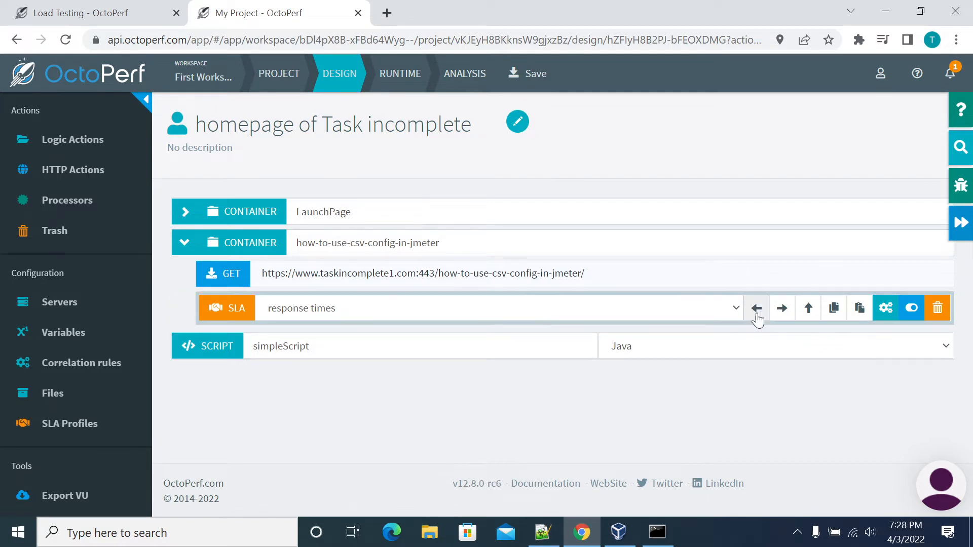
# Nest the SLA processor under the how-to-use-csv-config-in-jmeter GET request, keeping the "response times" profile assigned to it.
pyautogui.moveTo(341, 299)
pyautogui.click(782, 307)
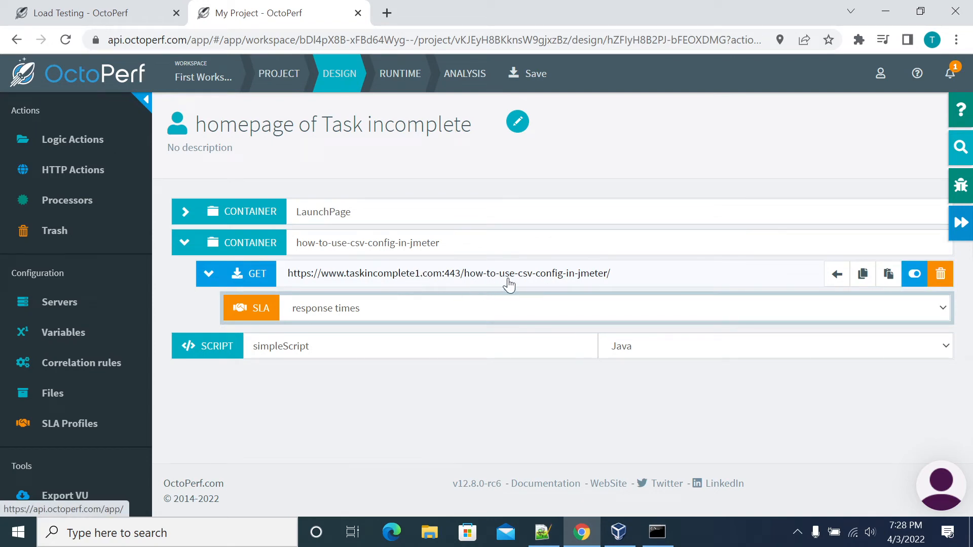
pyautogui.click(390, 310)
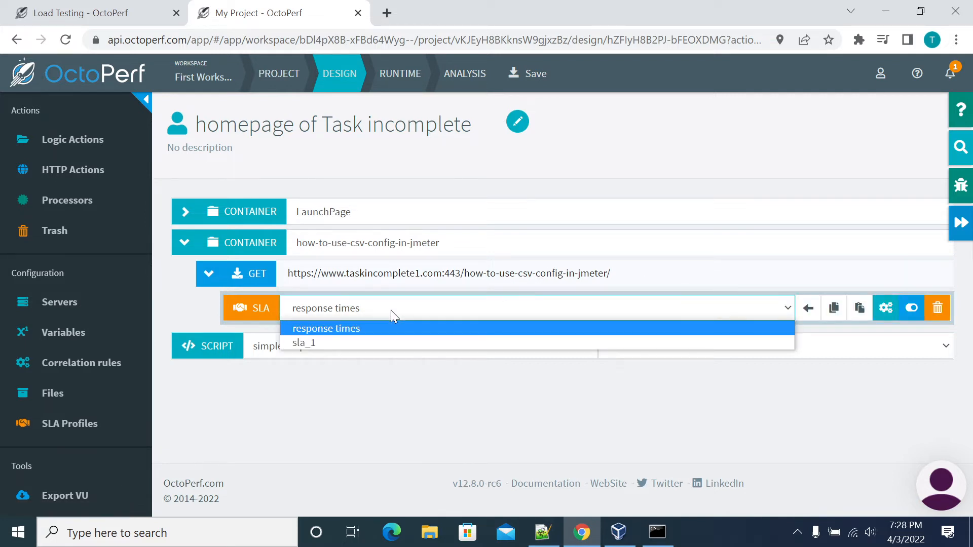
pyautogui.click(390, 310)
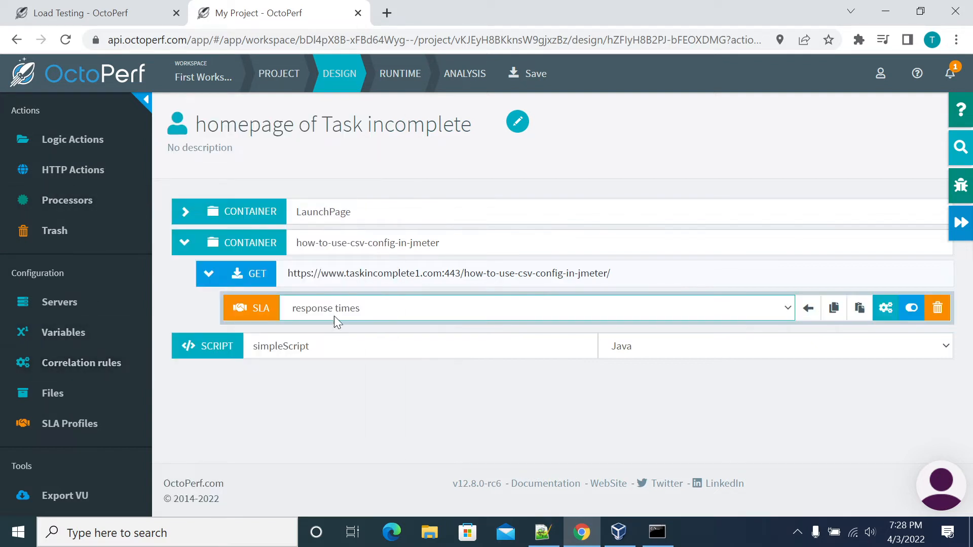
# Review the severity, condition and duration of the "response times" SLA profile's threshold, and return to the virtual user.
pyautogui.click(51, 422)
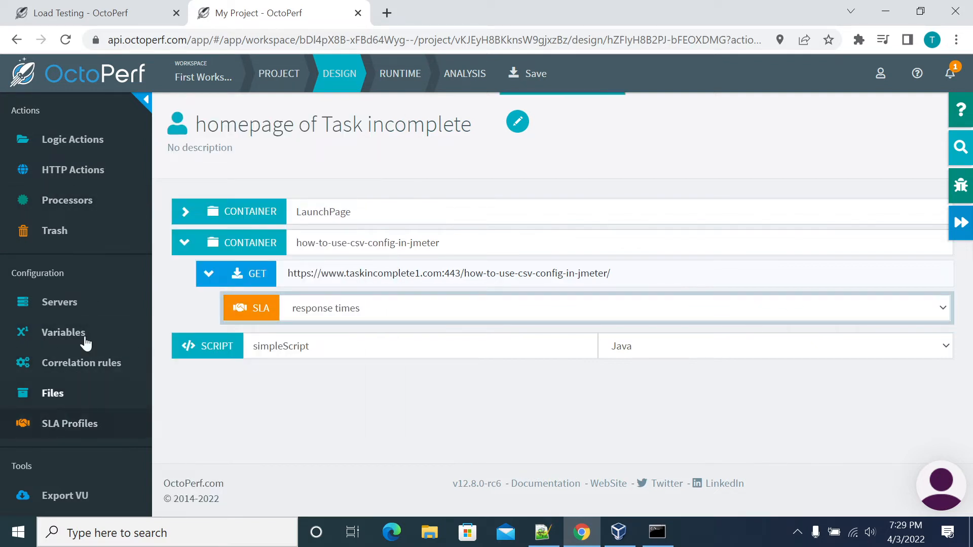
pyautogui.click(97, 365)
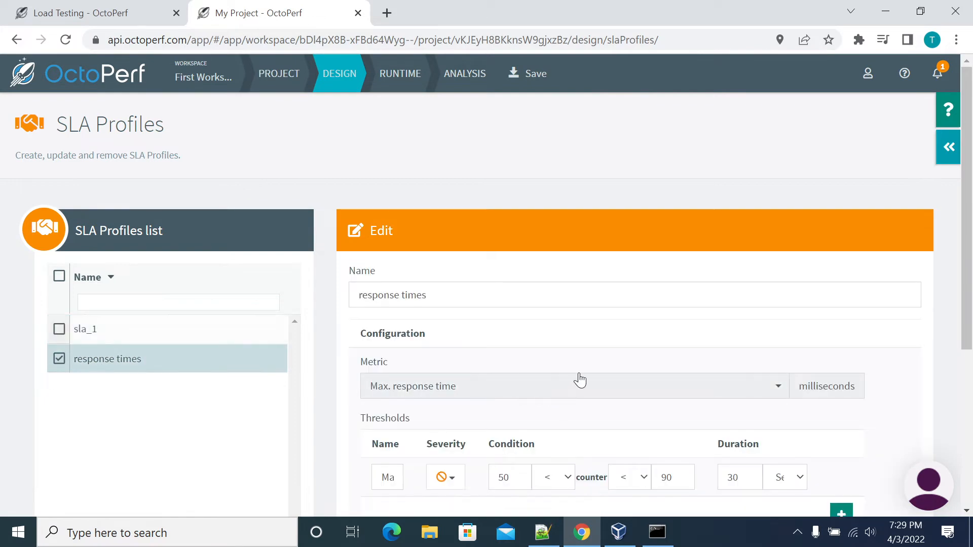
pyautogui.scroll(-5, 725, 375)
pyautogui.click(453, 226)
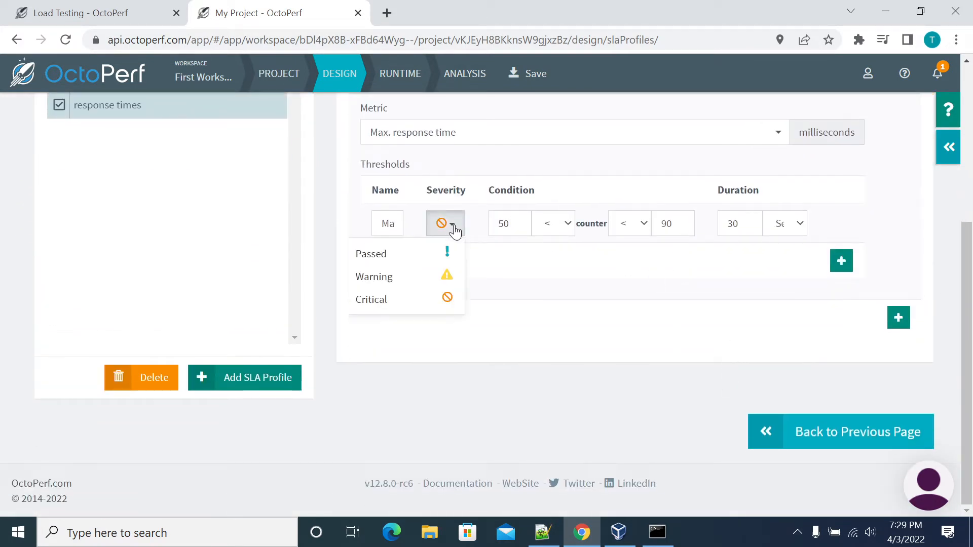
pyautogui.click(511, 223)
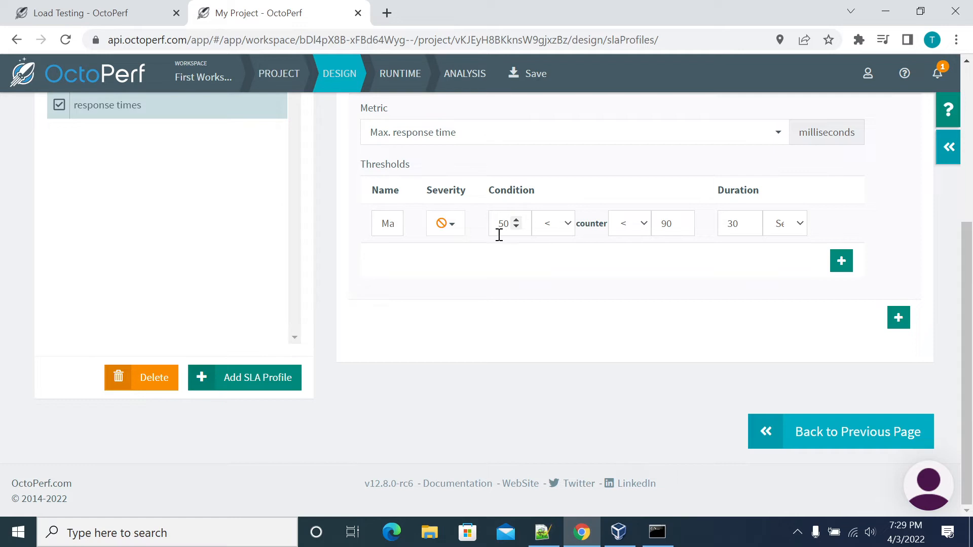
pyautogui.click(739, 224)
pyautogui.doubleClick(739, 223)
pyautogui.scroll(5, 441, 308)
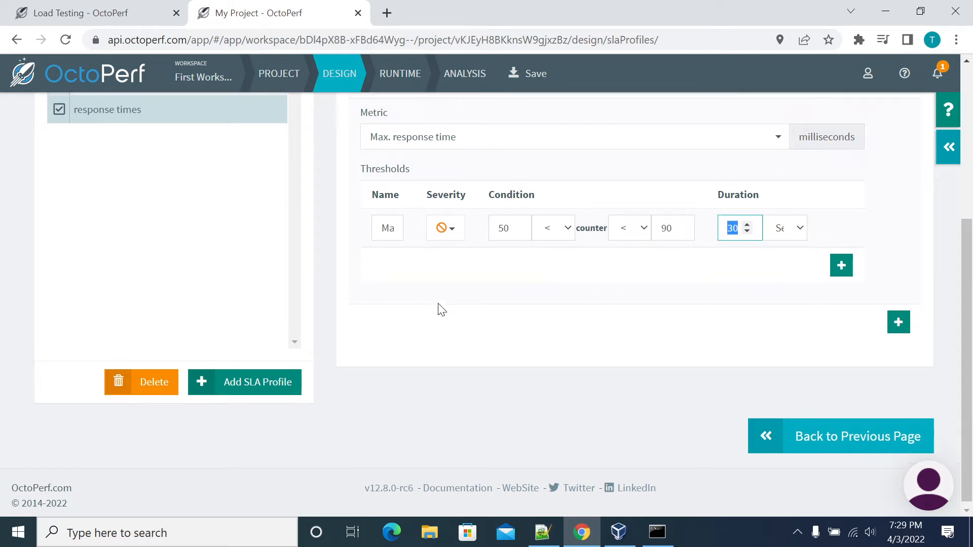
pyautogui.scroll(-5, 667, 331)
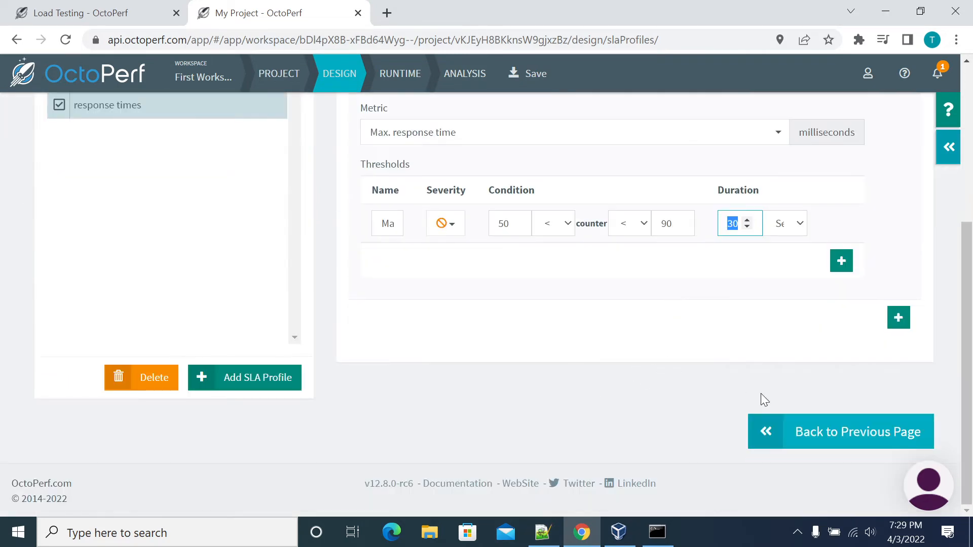
pyautogui.click(844, 429)
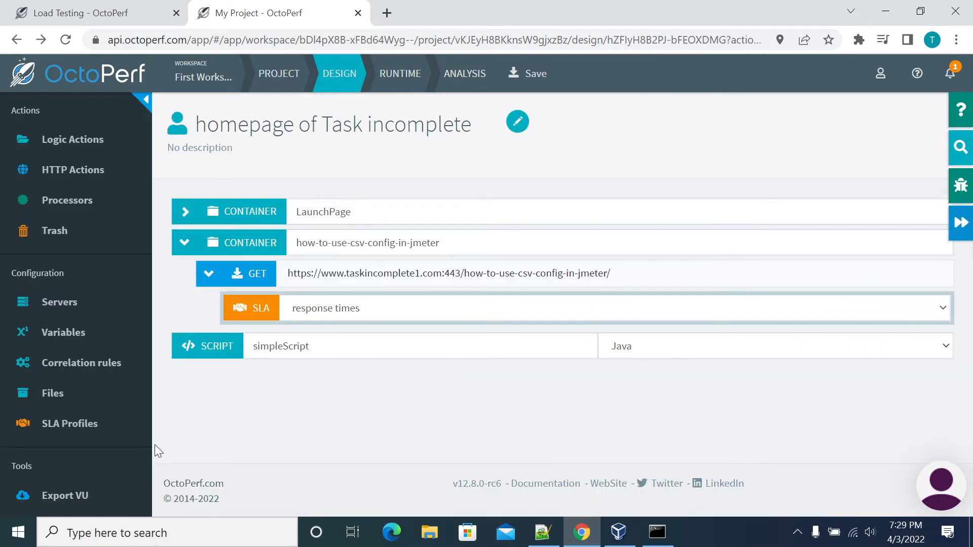
# Examine all the metrics available for the sla_1 profile, from hits and response time to assertions, without changing the selected metric.
pyautogui.click(69, 424)
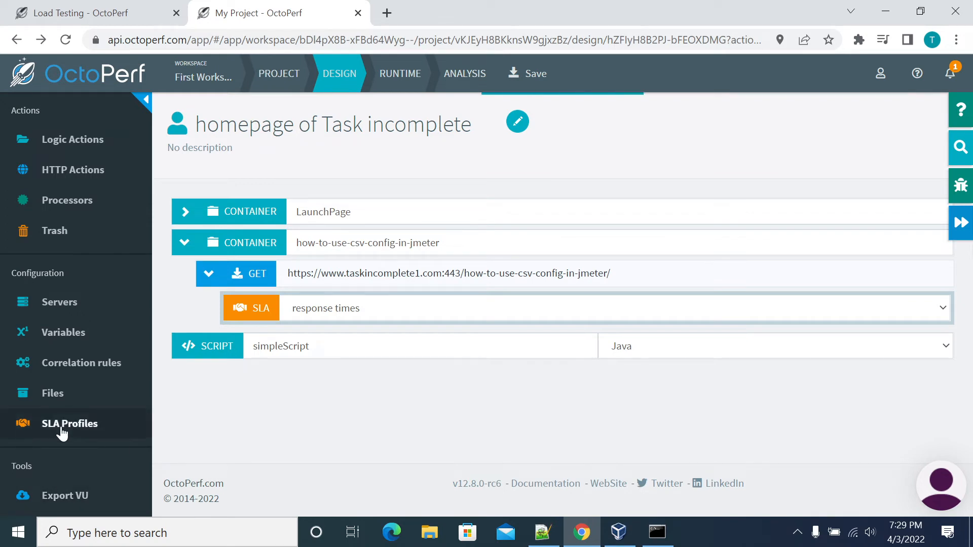
pyautogui.scroll(-5, 126, 357)
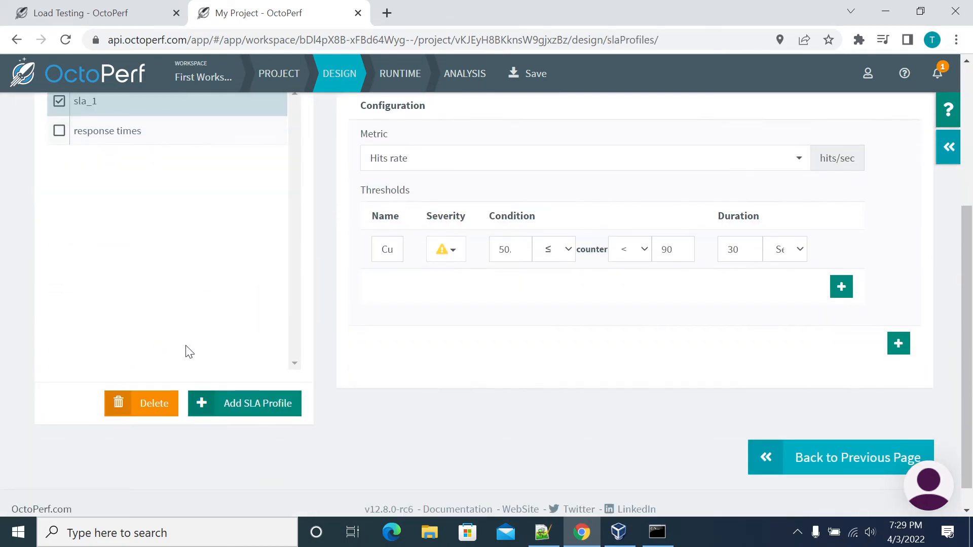
pyautogui.scroll(2, 188, 351)
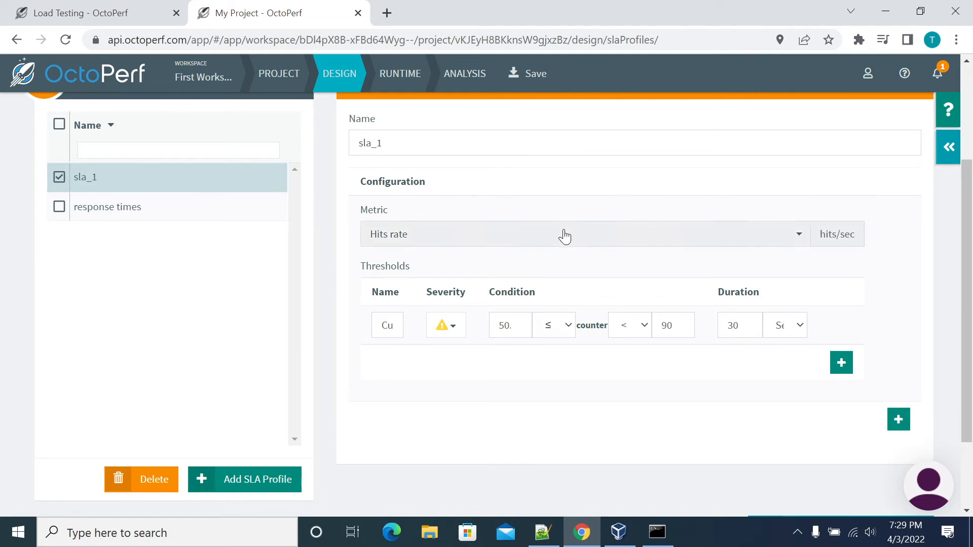
pyautogui.click(538, 245)
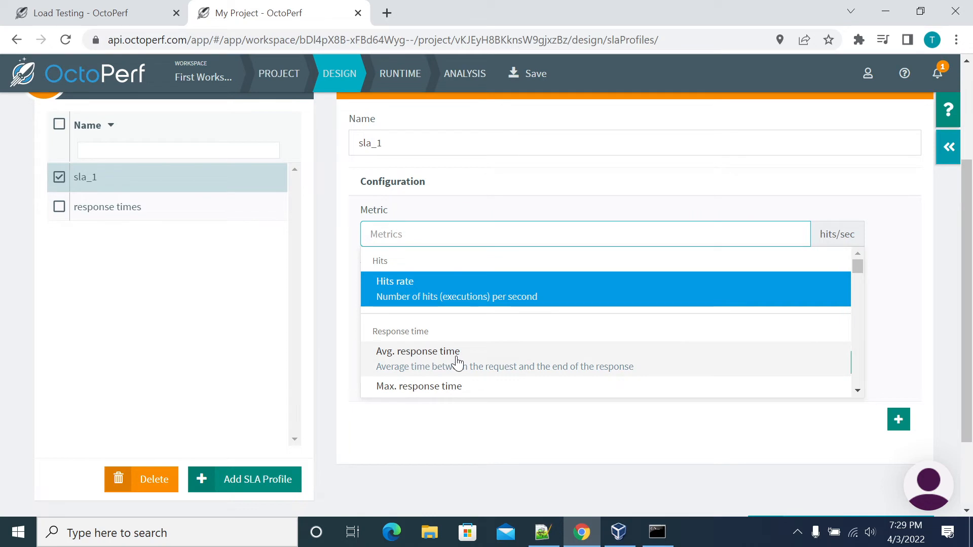
pyautogui.scroll(-2, 455, 361)
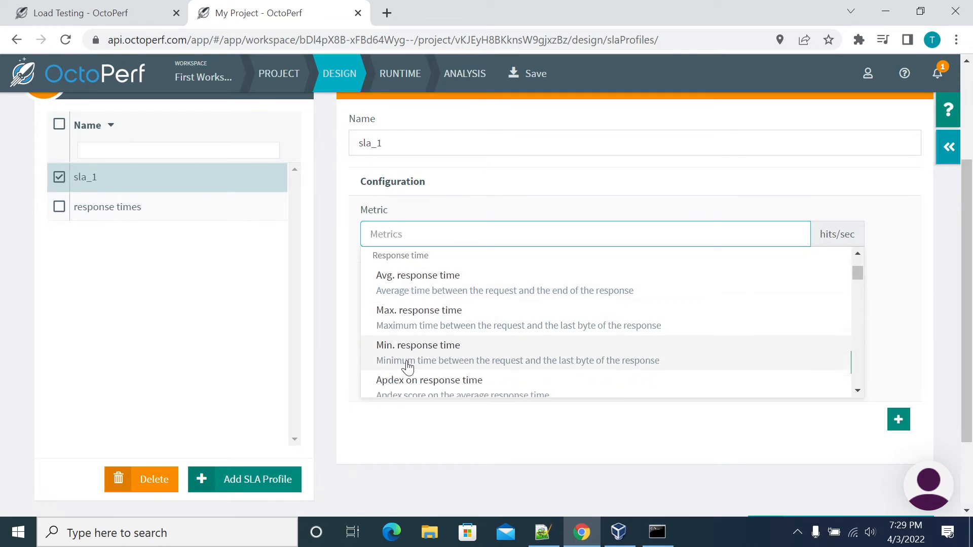
pyautogui.scroll(-3, 459, 352)
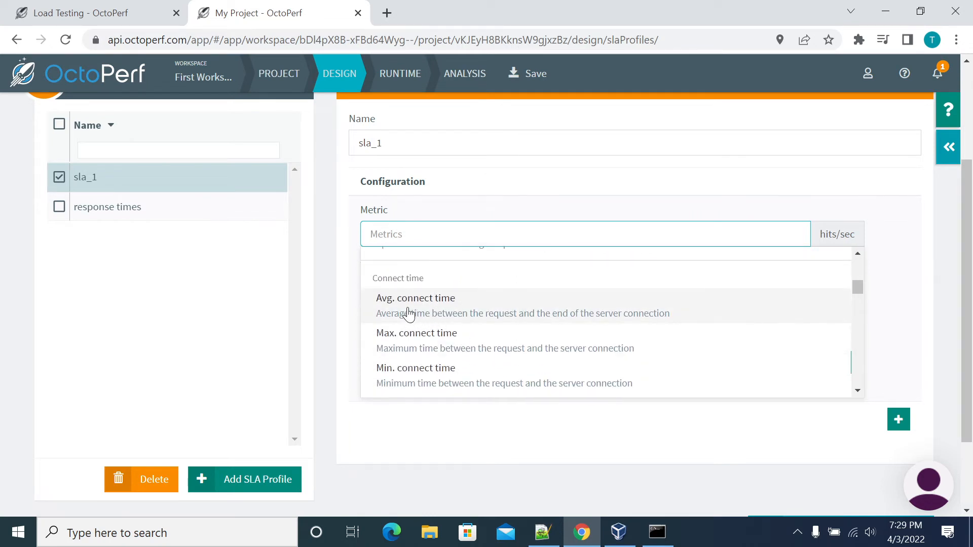
pyautogui.scroll(-3, 434, 341)
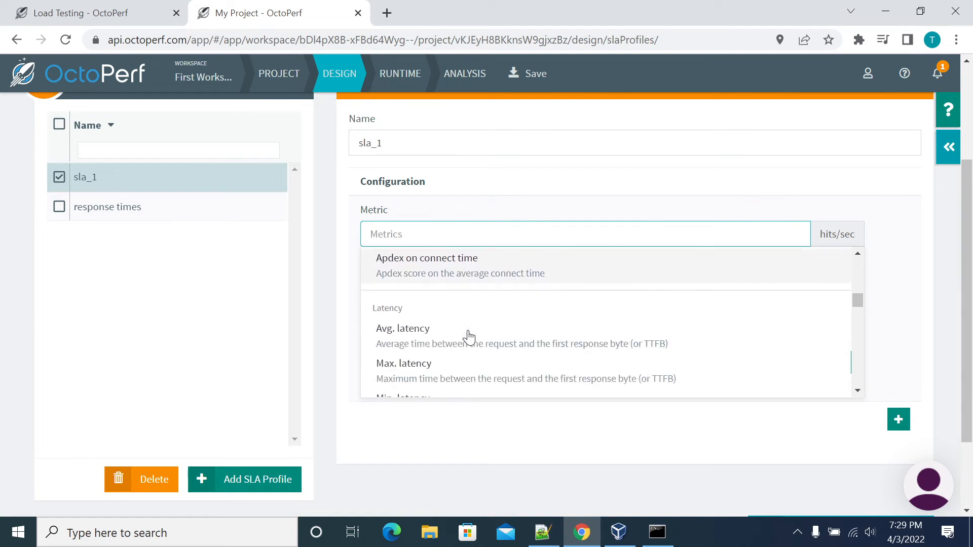
pyautogui.scroll(-5, 466, 332)
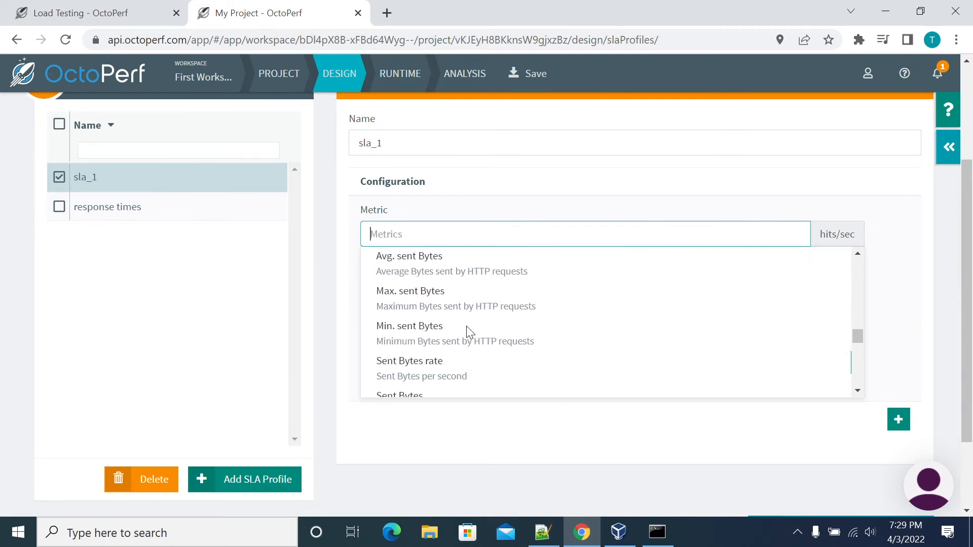
pyautogui.scroll(-1, 463, 333)
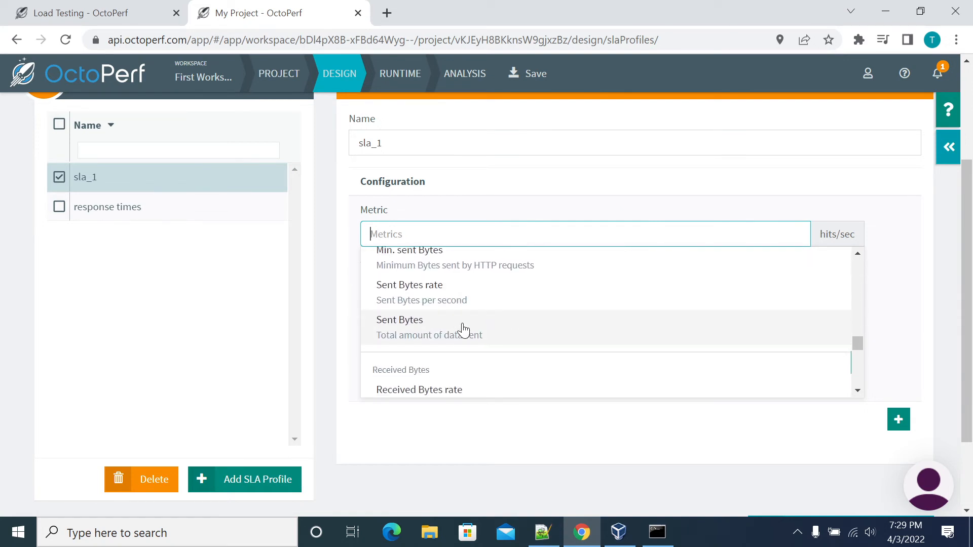
pyautogui.scroll(-2, 463, 329)
pyautogui.scroll(-3, 463, 332)
pyautogui.scroll(-4, 520, 343)
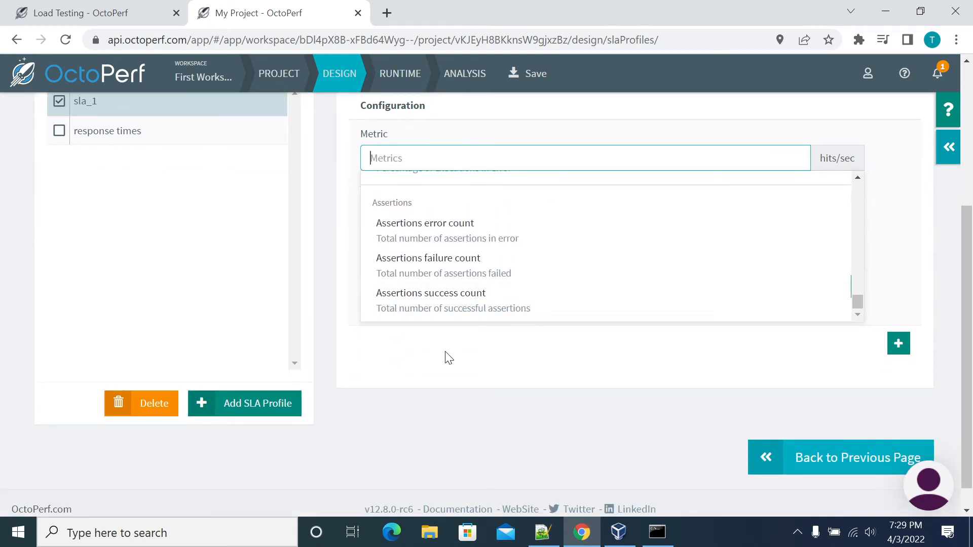
pyautogui.click(404, 373)
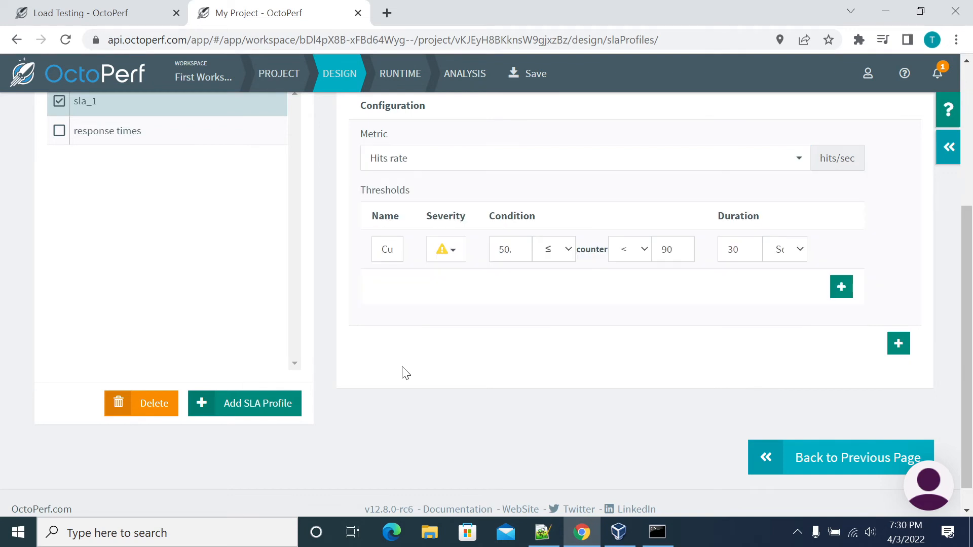
# Reopen the "homepage of Task incomplete" virtual user and expand the how-to-use-csv-config-in-jmeter container and its GET request.
pyautogui.click(335, 81)
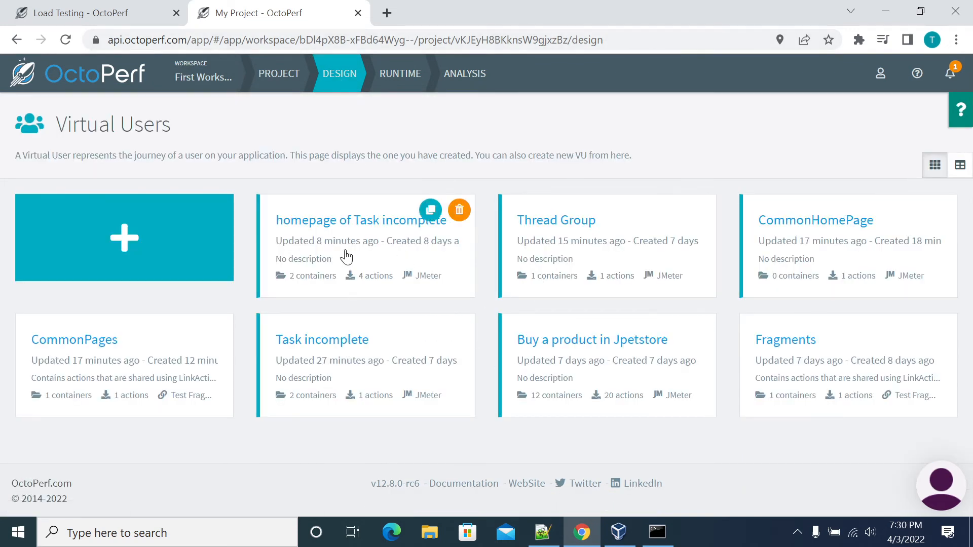
pyautogui.click(332, 230)
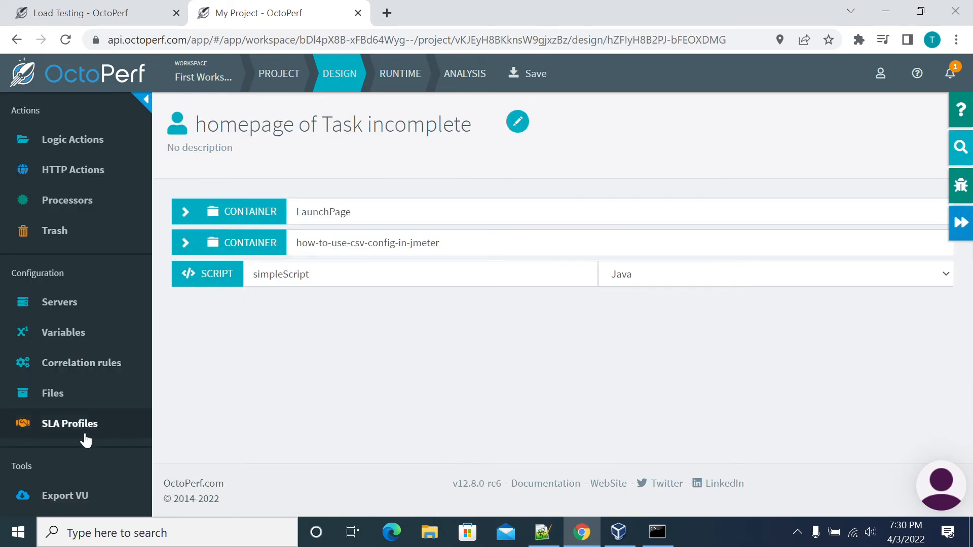
pyautogui.click(186, 246)
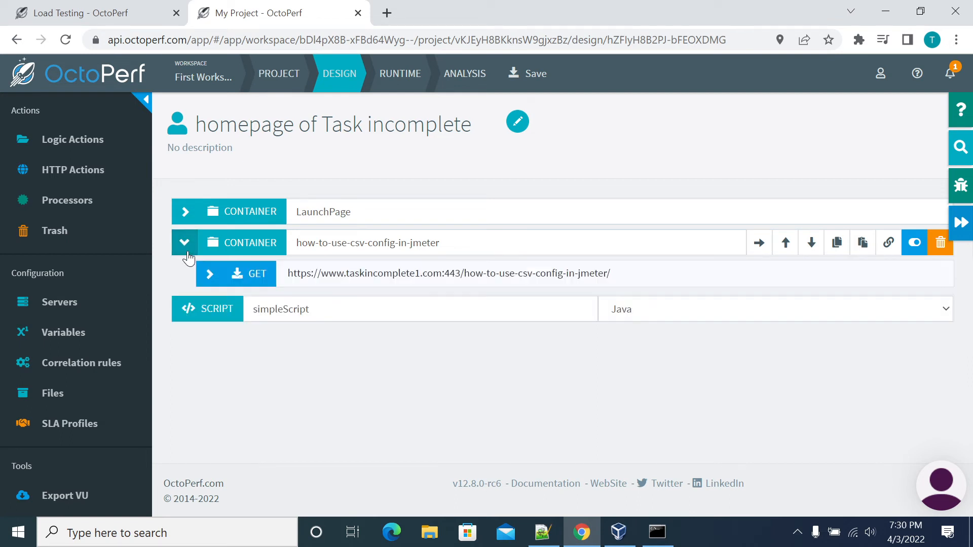
pyautogui.click(210, 275)
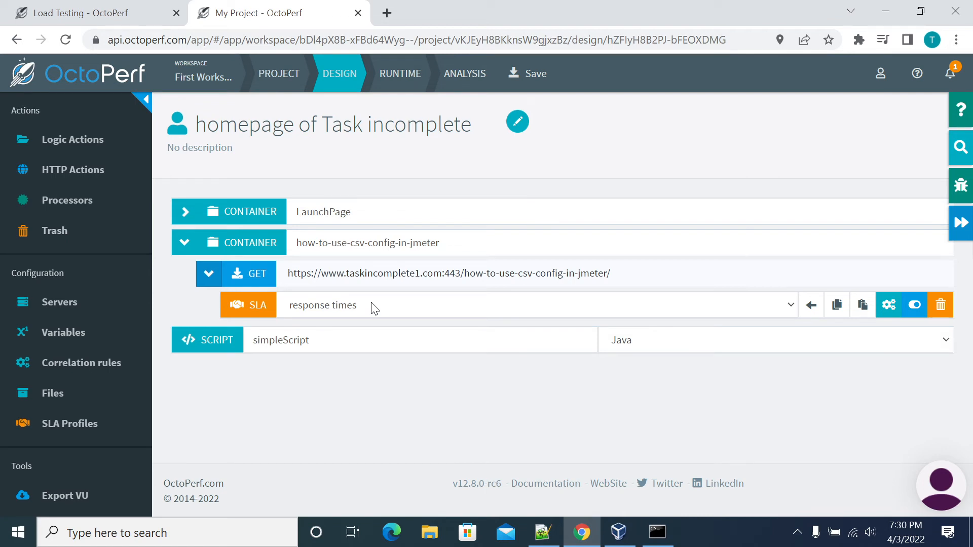
# Locate SLA among the available processors and check the profile choices of the GET request's SLA, keeping "response times" selected.
pyautogui.moveTo(79, 208)
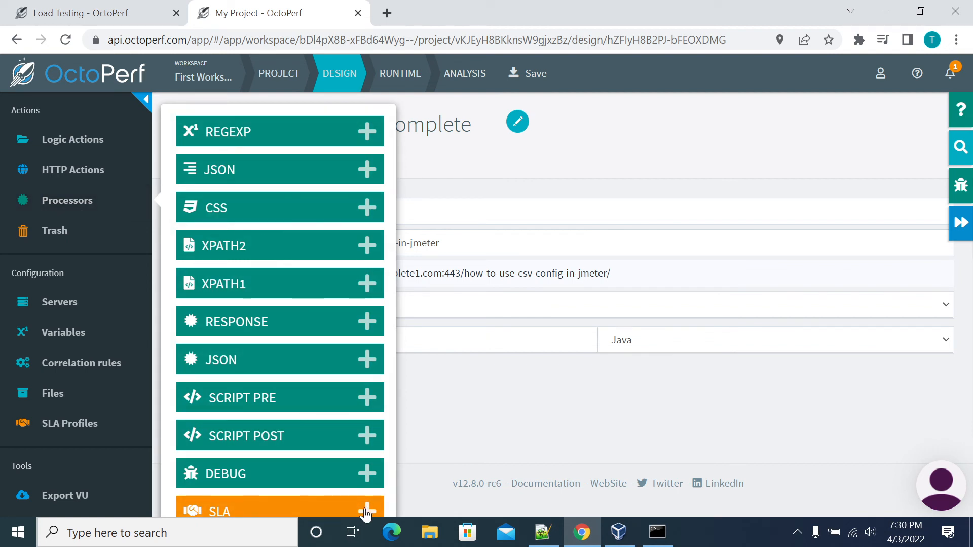
pyautogui.hotkey('ctrl', '-')
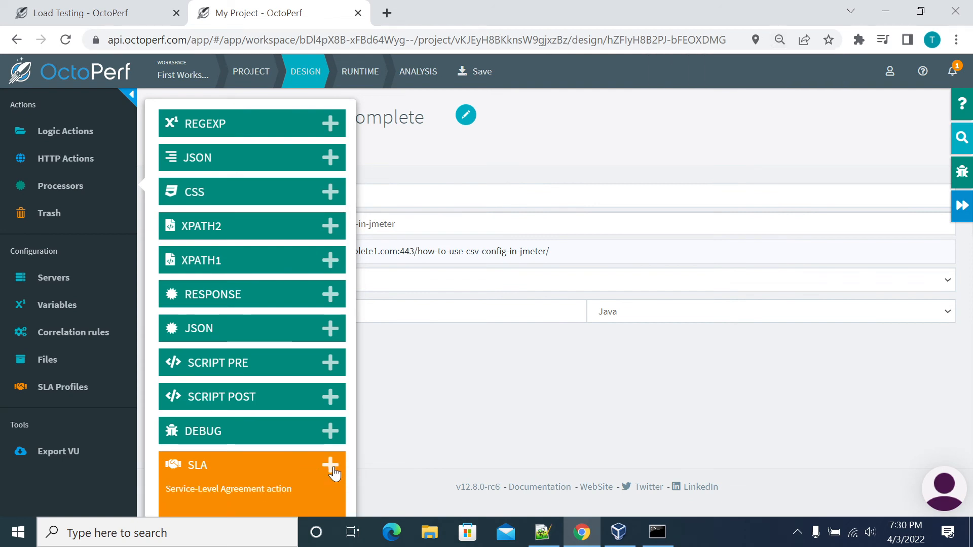
pyautogui.moveTo(347, 279)
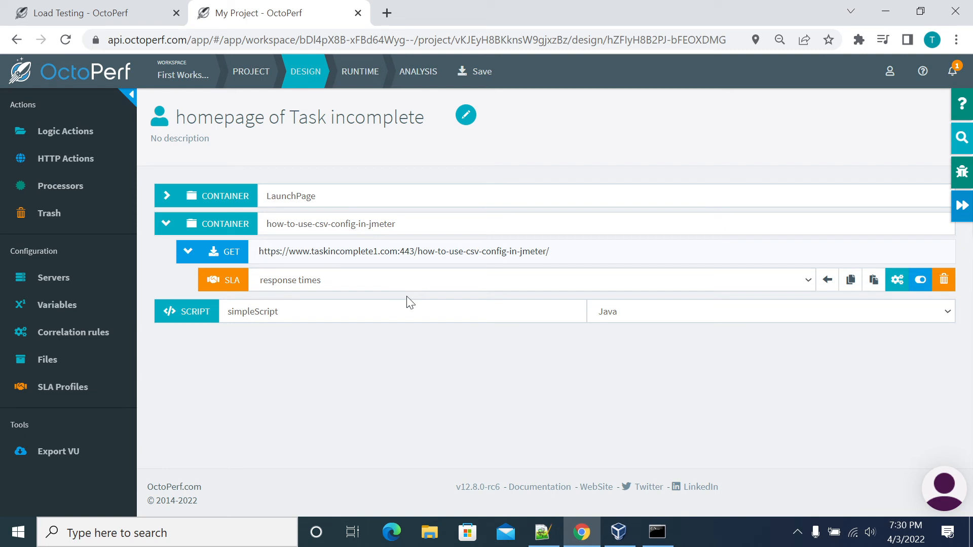
pyautogui.click(628, 279)
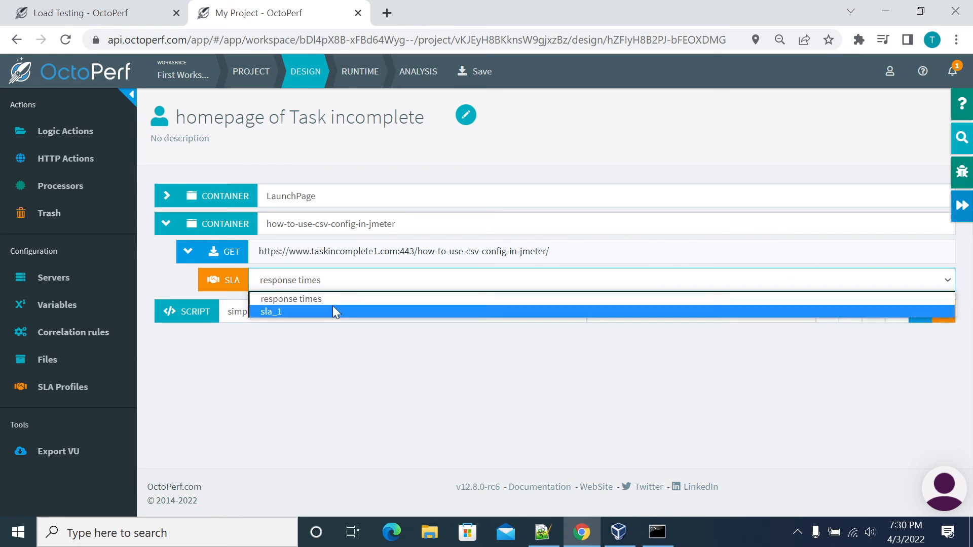
pyautogui.click(294, 301)
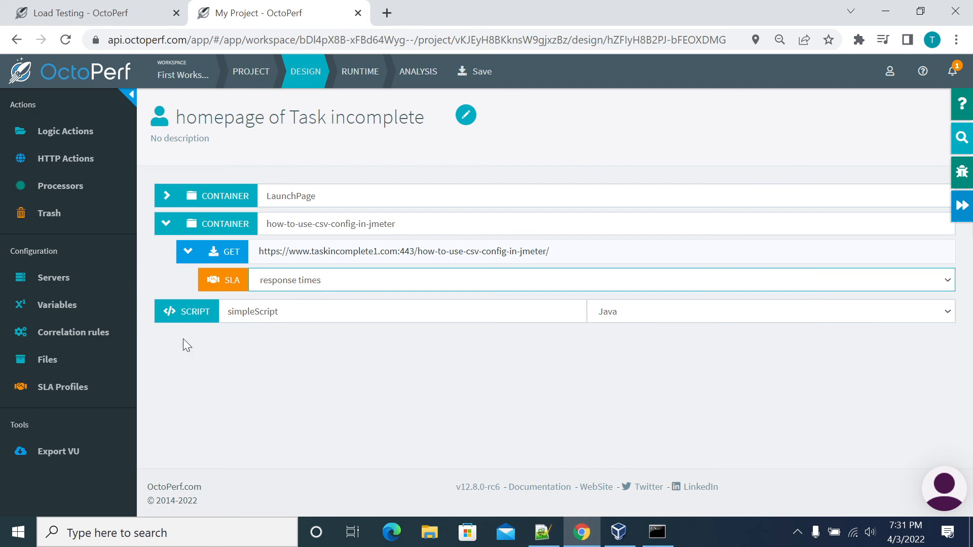
pyautogui.moveTo(308, 78)
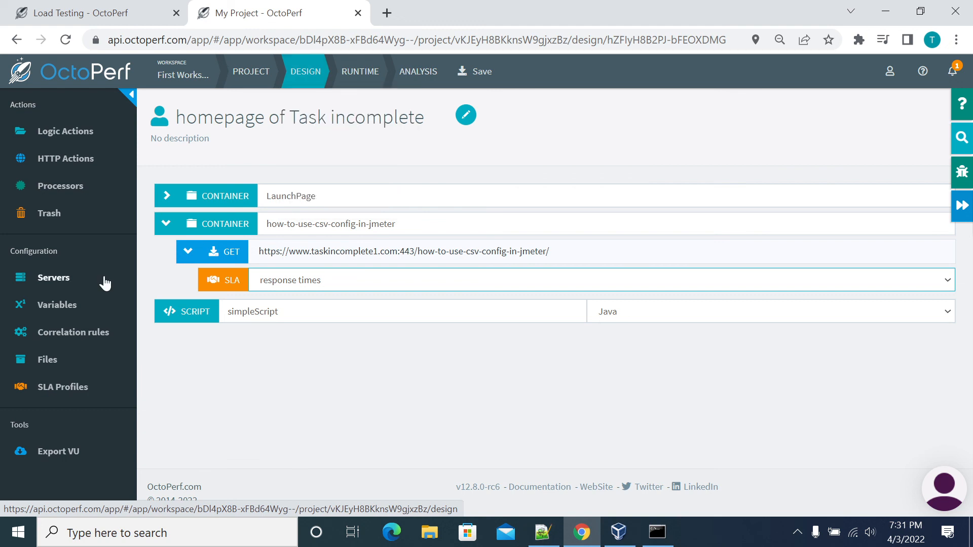
pyautogui.click(289, 371)
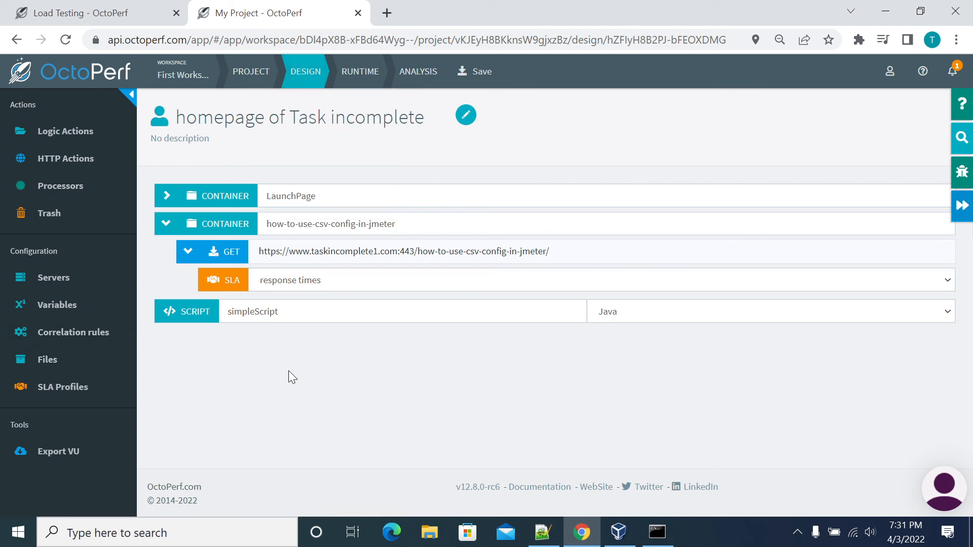